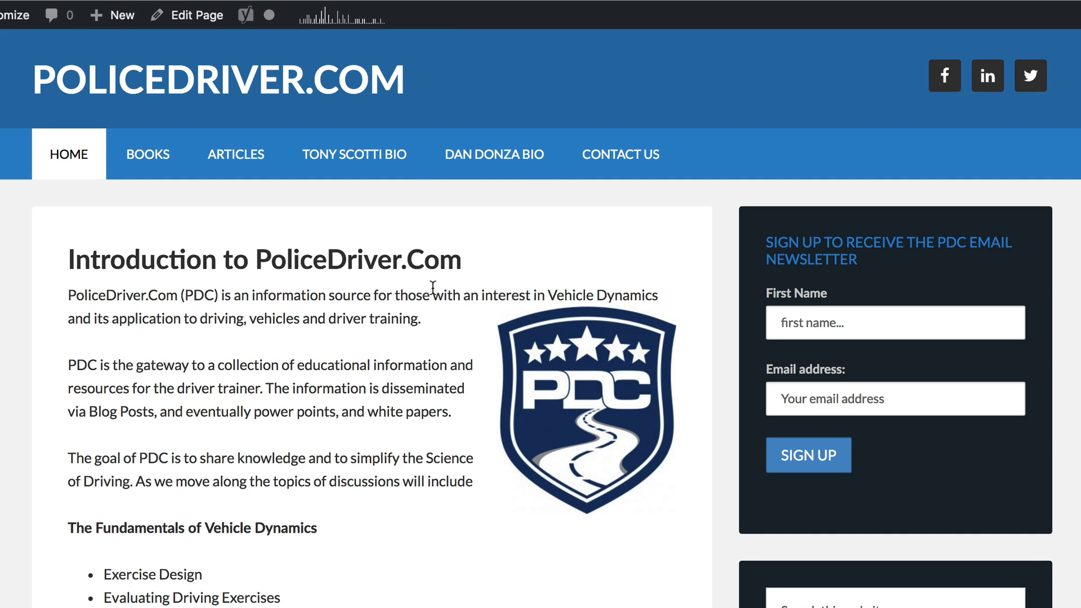
Step: Subscribe this browser to policedriver.com push notifications using the red bell's SUBSCRIBE popup
scroll(431, 287, "down", 5)
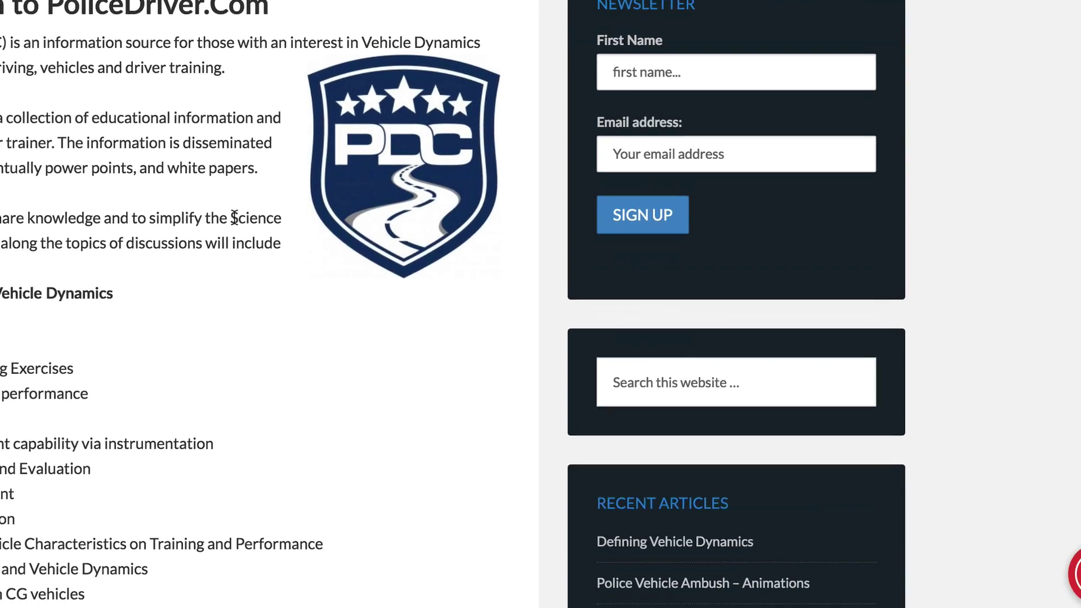
scroll(234, 218, "down", 2)
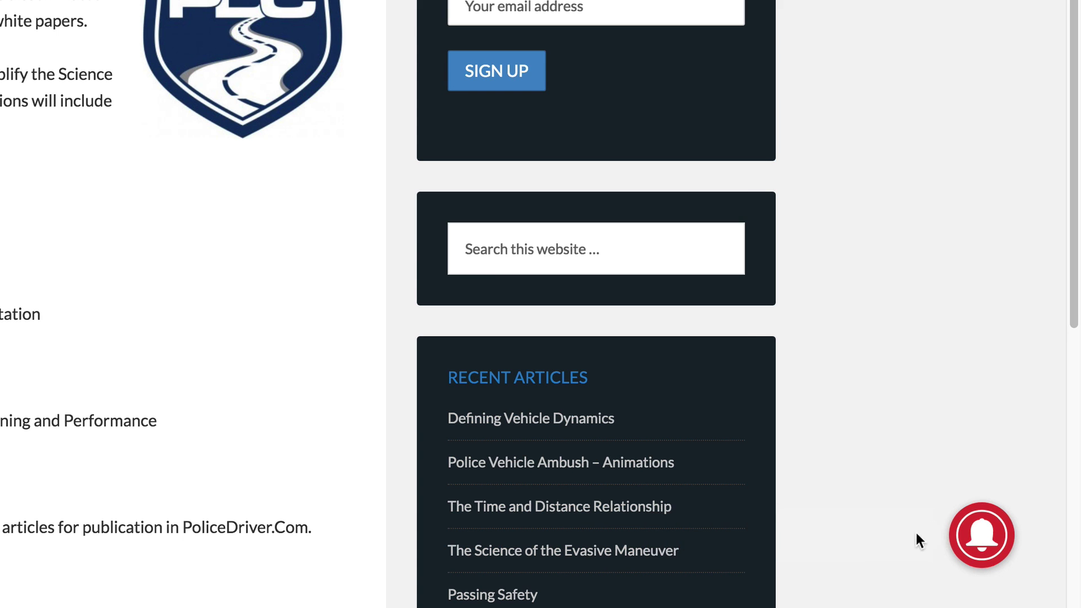
left_click(976, 536)
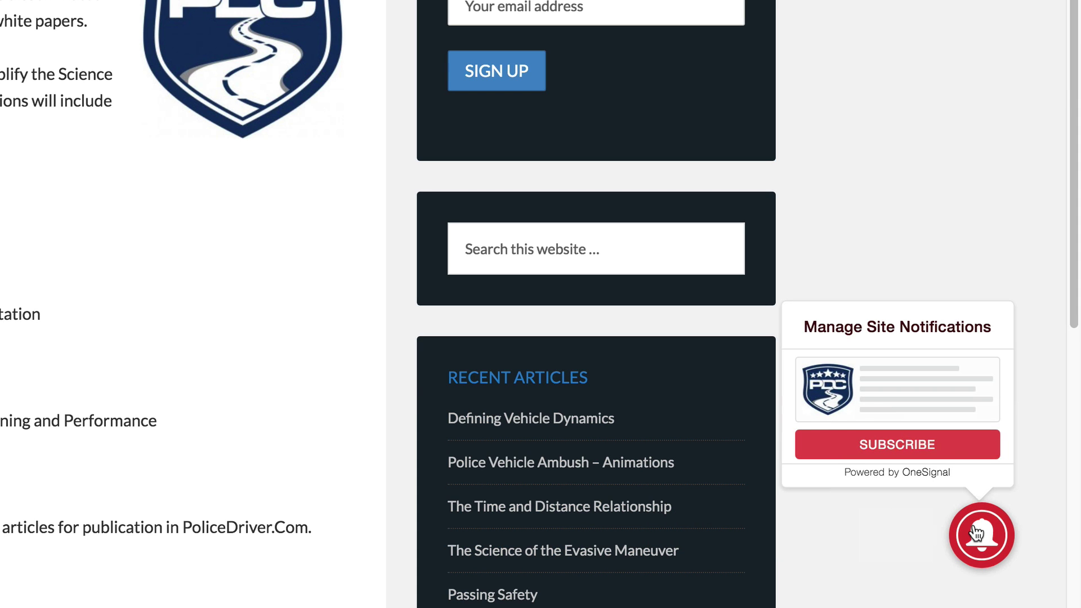
left_click(923, 448)
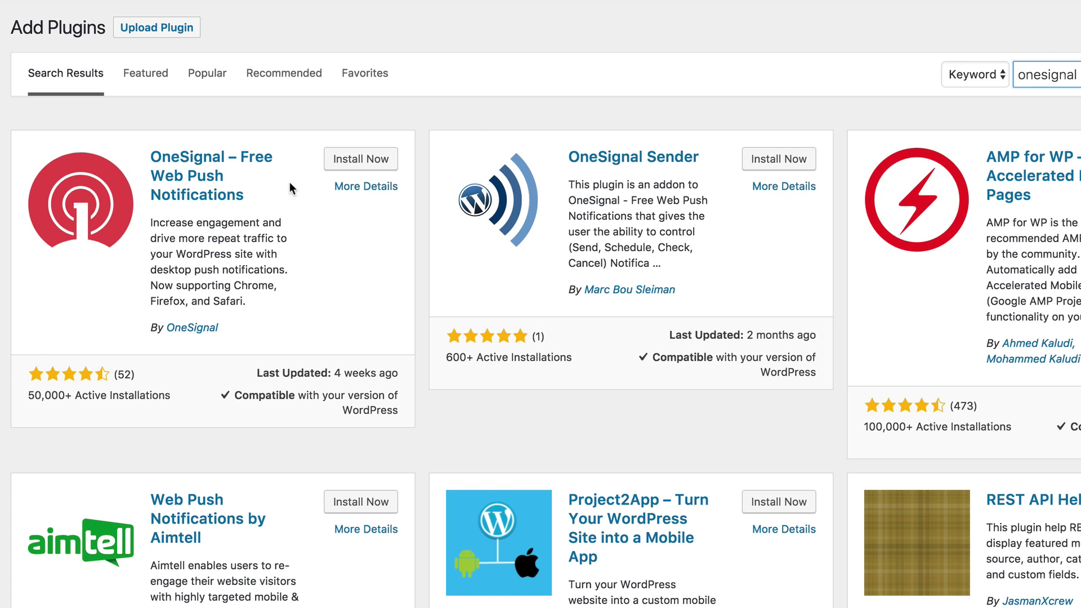
Step: Install and activate OneSignal – Free Web Push Notifications, then open the OneSignal Push settings page
left_click(358, 159)
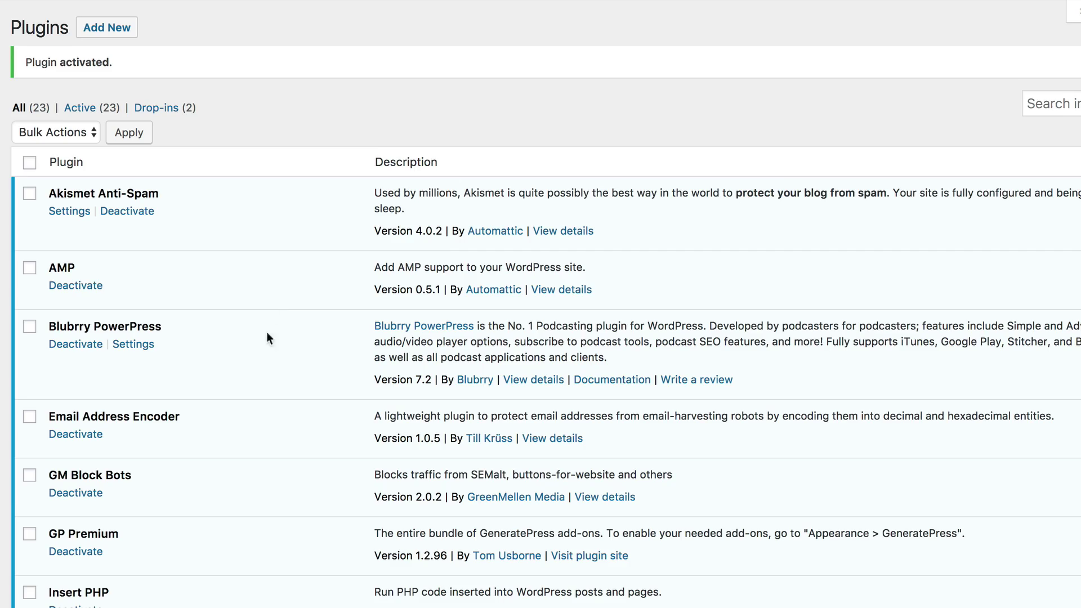
scroll(219, 374, "down", 5)
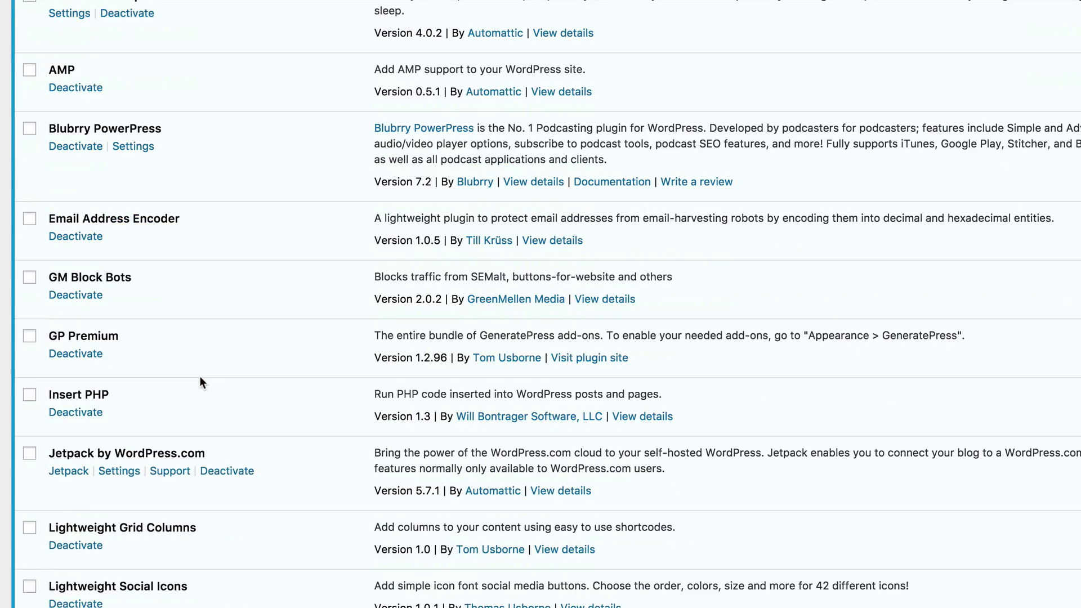
scroll(199, 377, "down", 2)
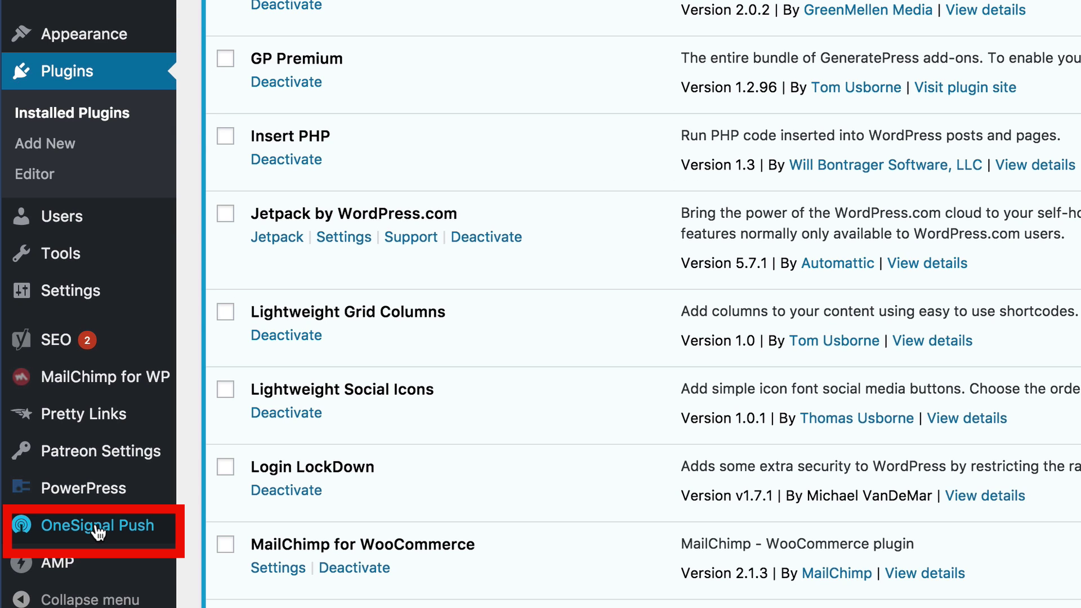
left_click(97, 532)
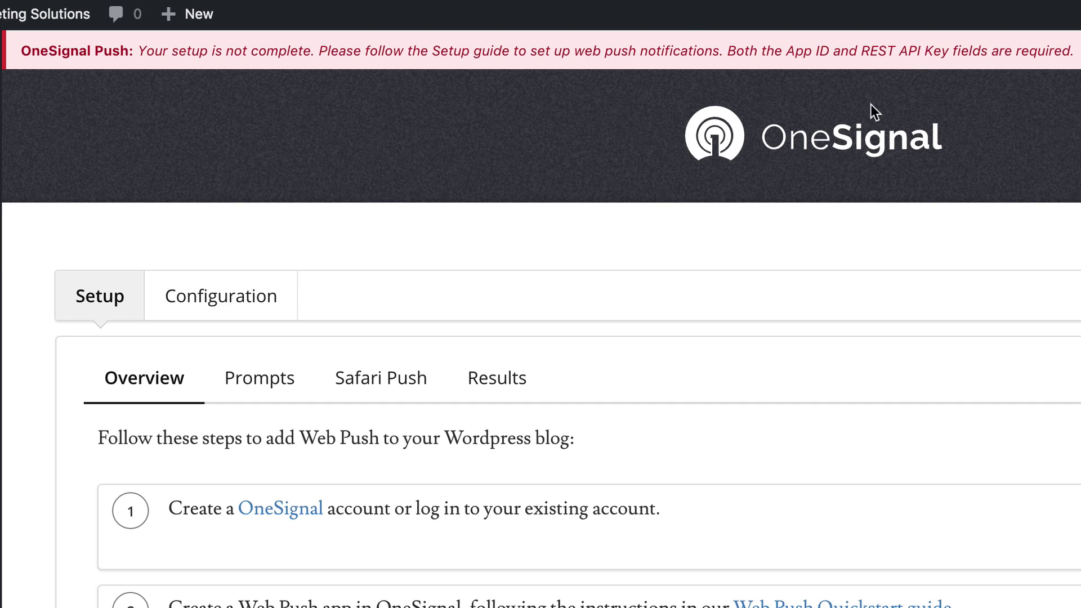
scroll(809, 225, "down", 3)
scroll(806, 220, "down", 4)
scroll(800, 226, "down", 2)
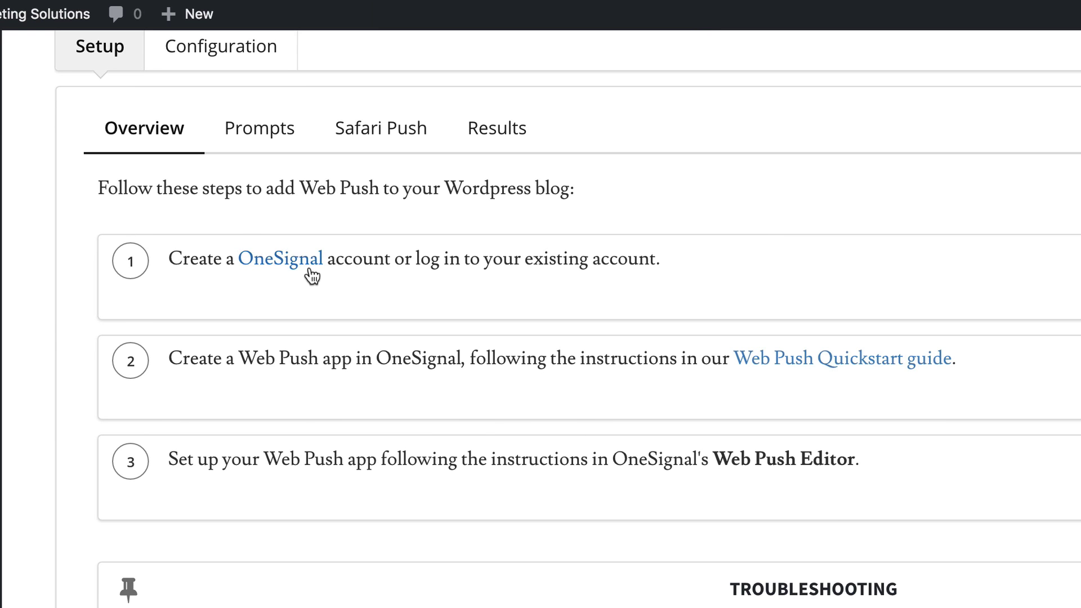
scroll(500, 295, "down", 2)
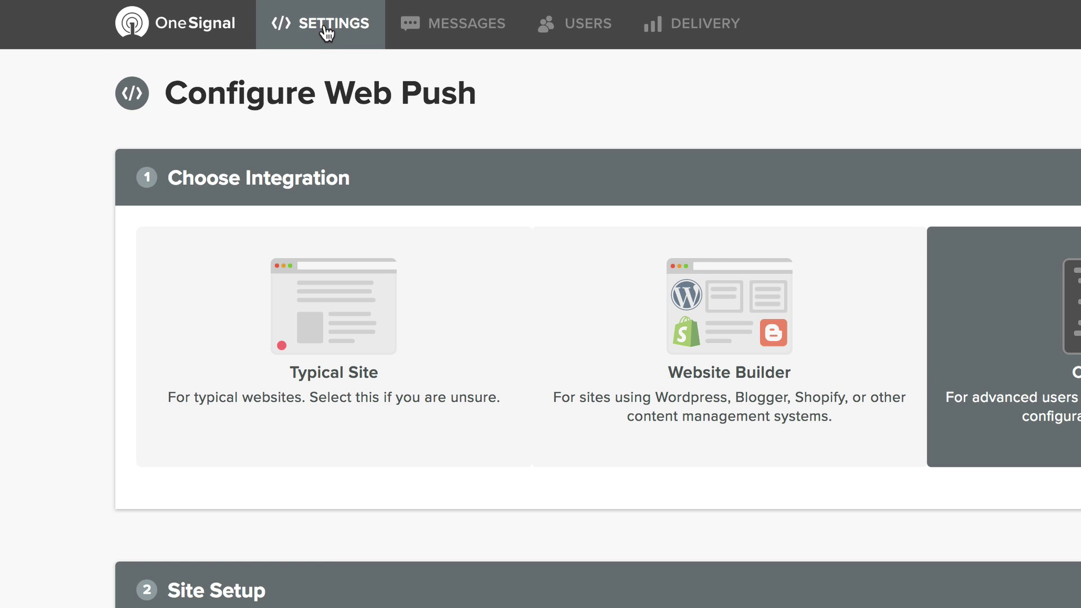
Step: Create a new OneSignal app under the chosen app name and select Web Push as its platform
left_click(183, 28)
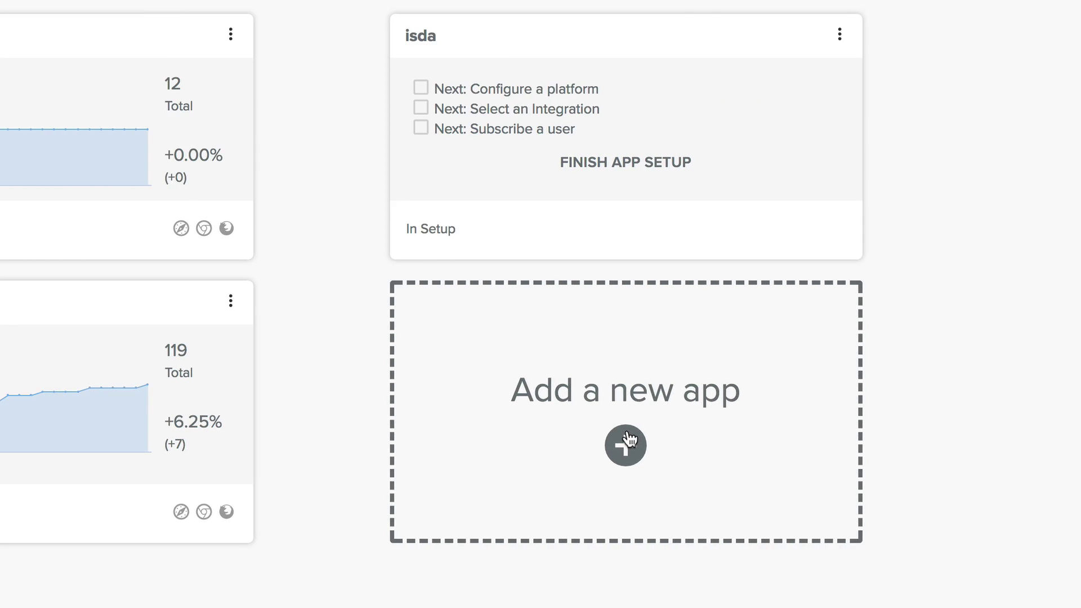
left_click(984, 579)
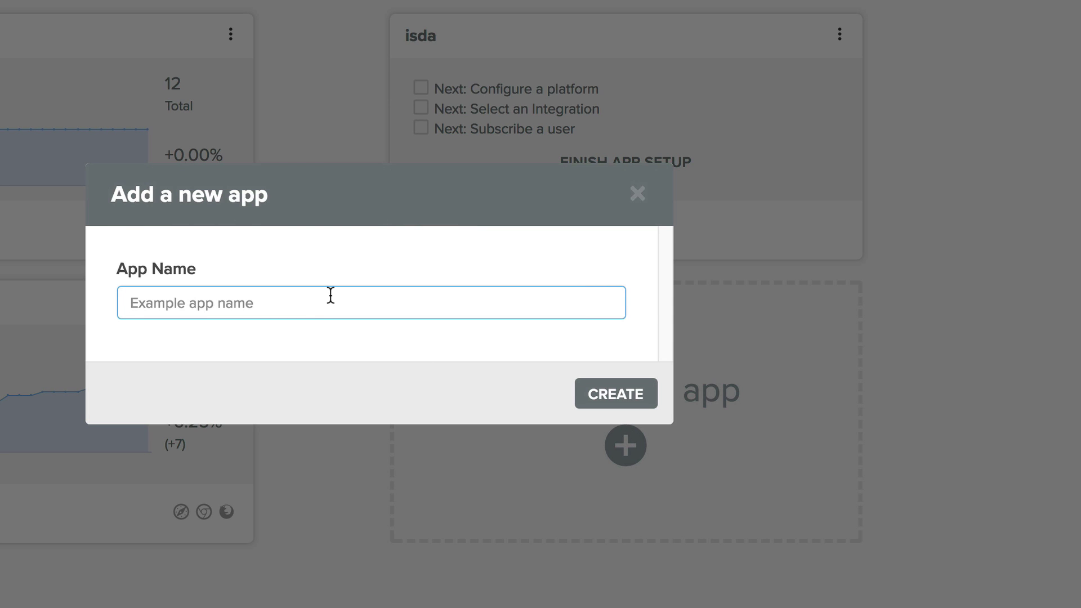
type("larrysnow")
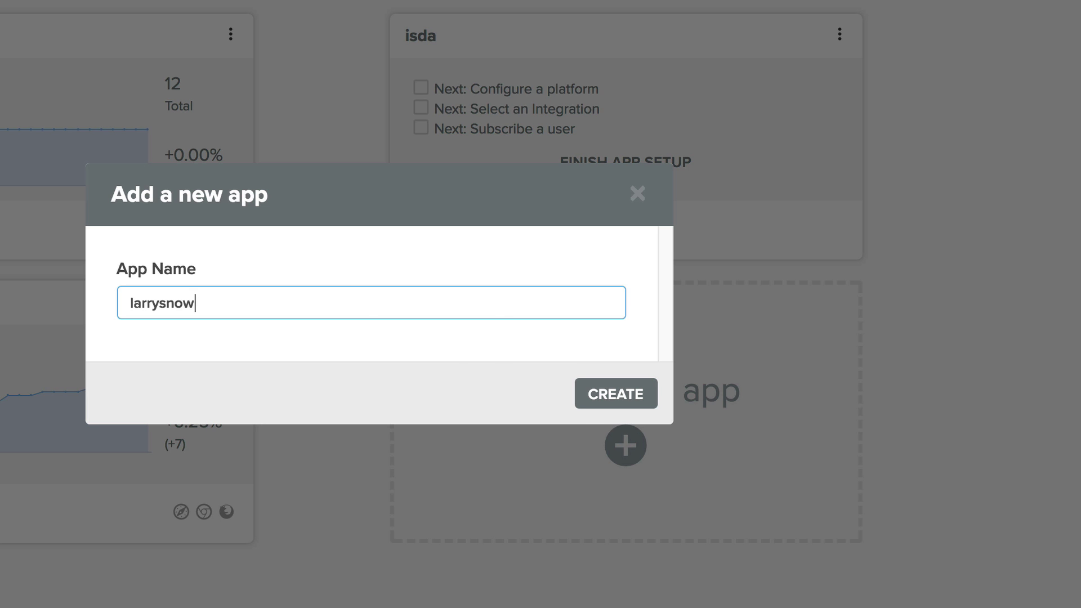
left_click(598, 391)
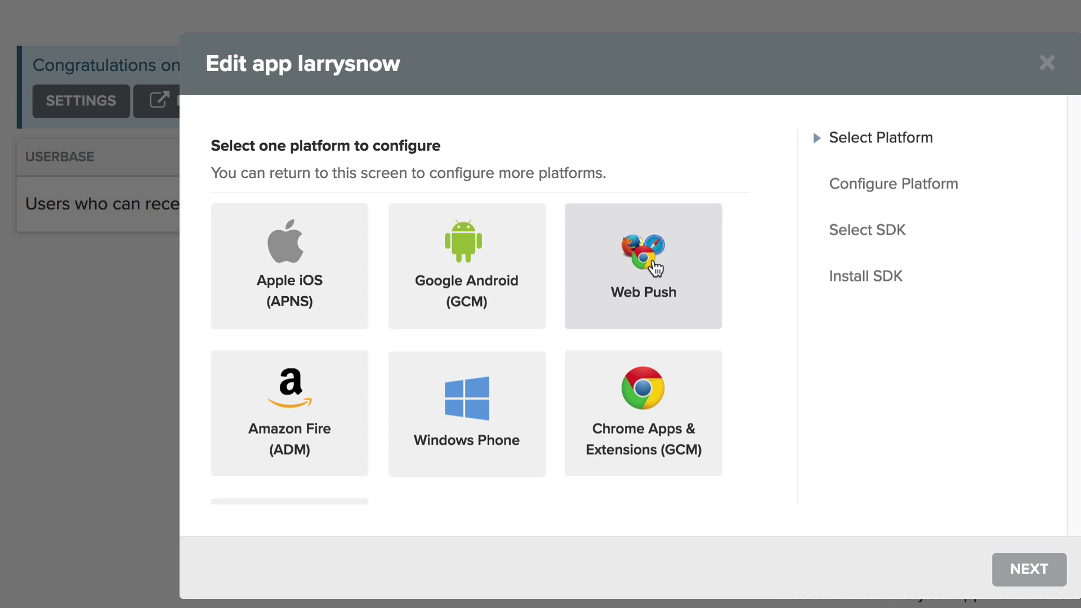
left_click(671, 275)
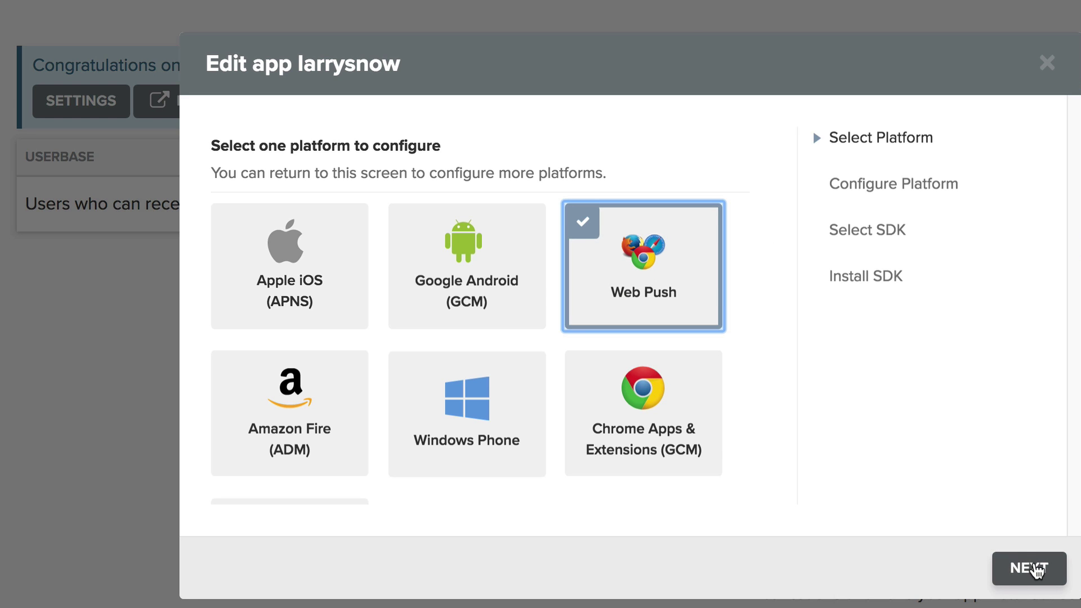
left_click(1038, 571)
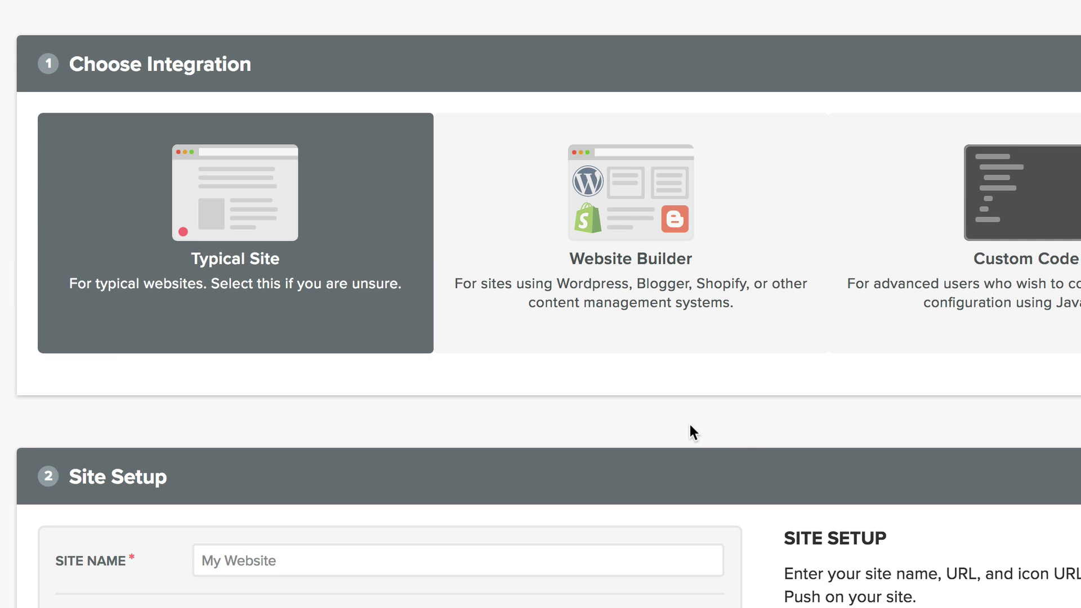
Step: Choose WordPress as the website builder integration
scroll(683, 419, "down", 3)
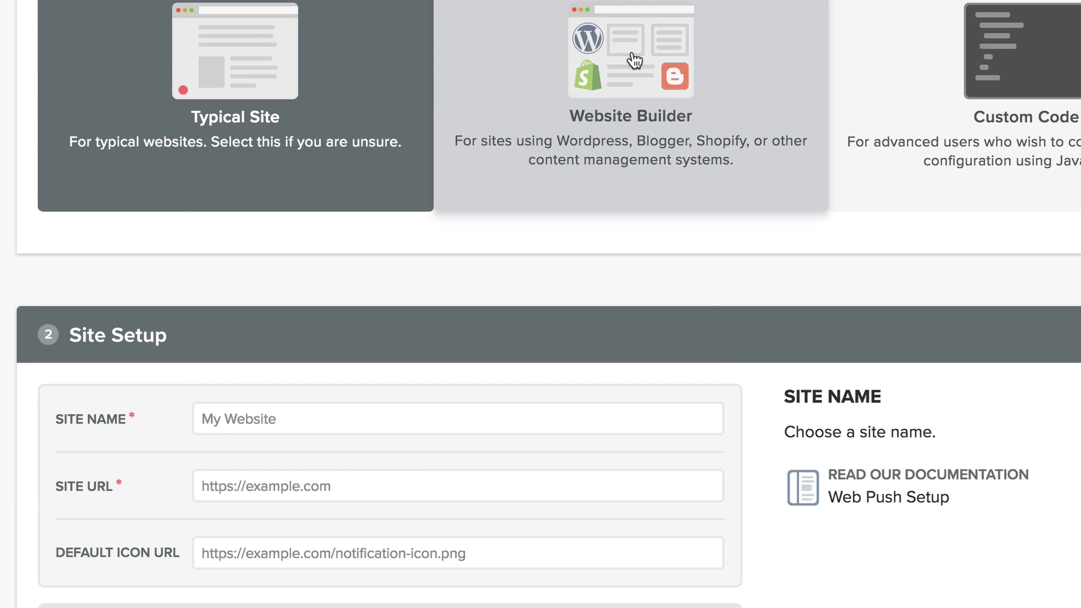
left_click(633, 63)
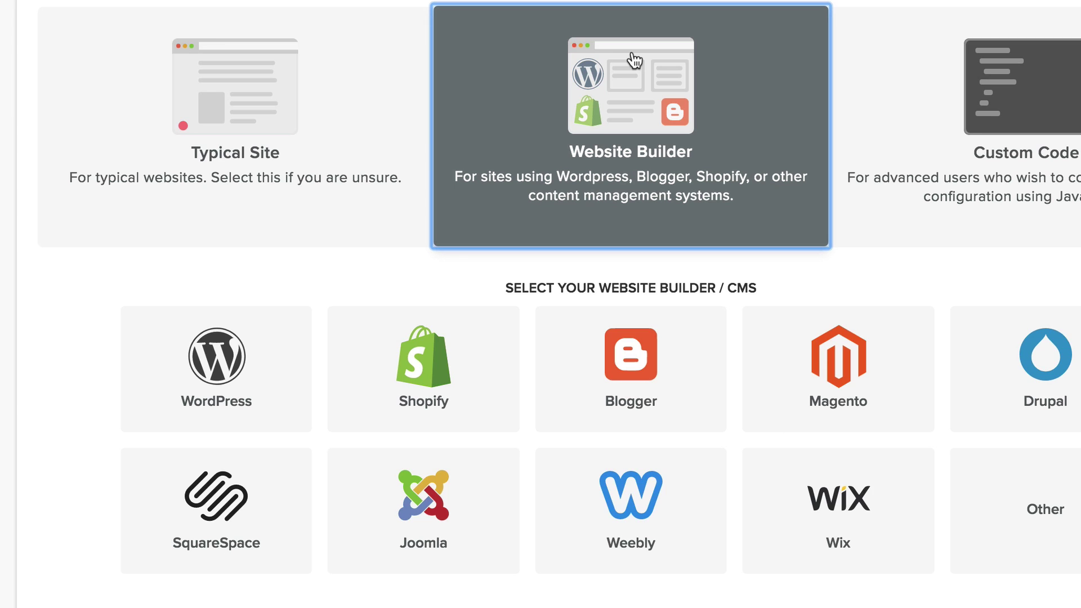
left_click(232, 358)
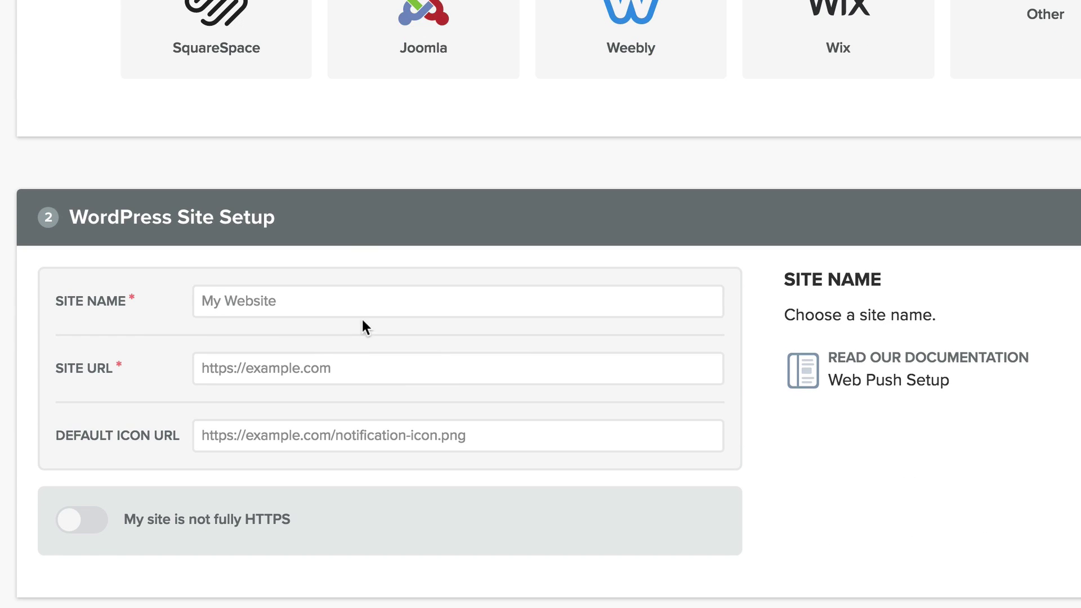
Step: Enter 'Security Marketing Solutions' as the site name, along with the site's https URL
left_click(373, 301)
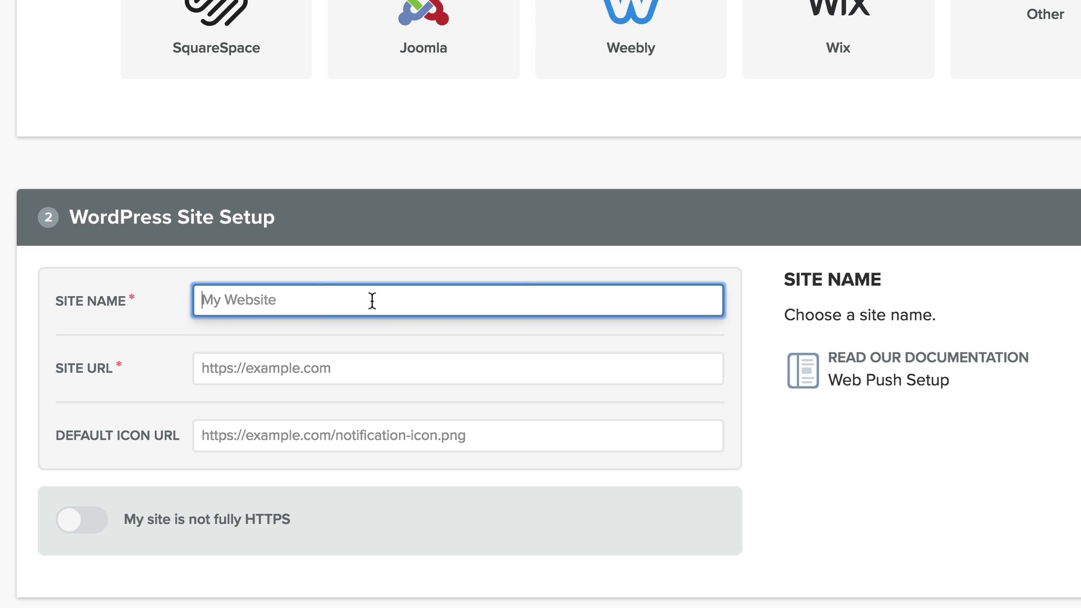
type("Sec")
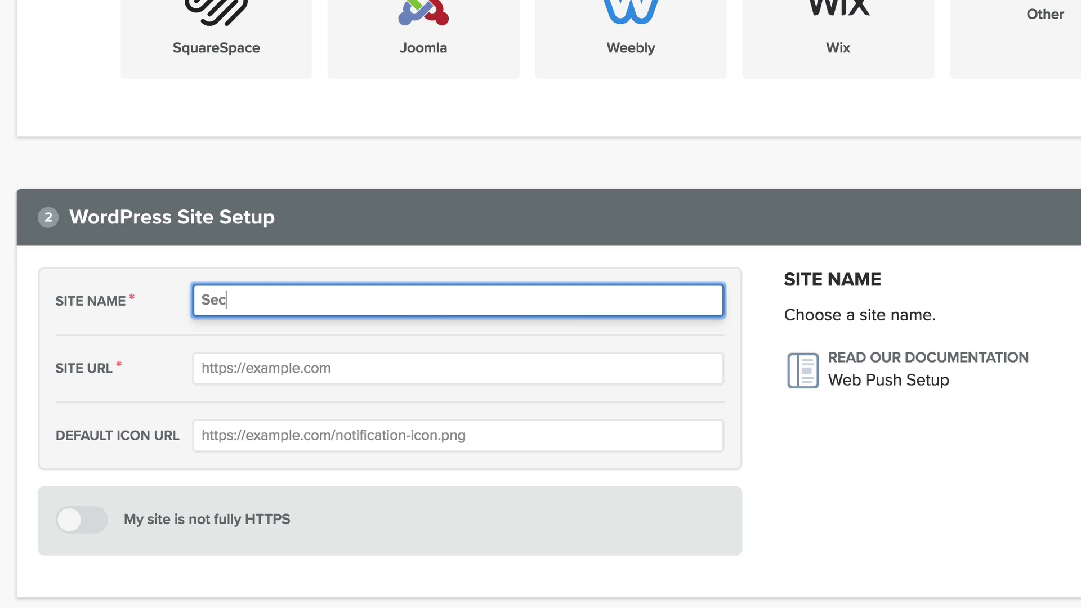
type("urity Marketing Solutions")
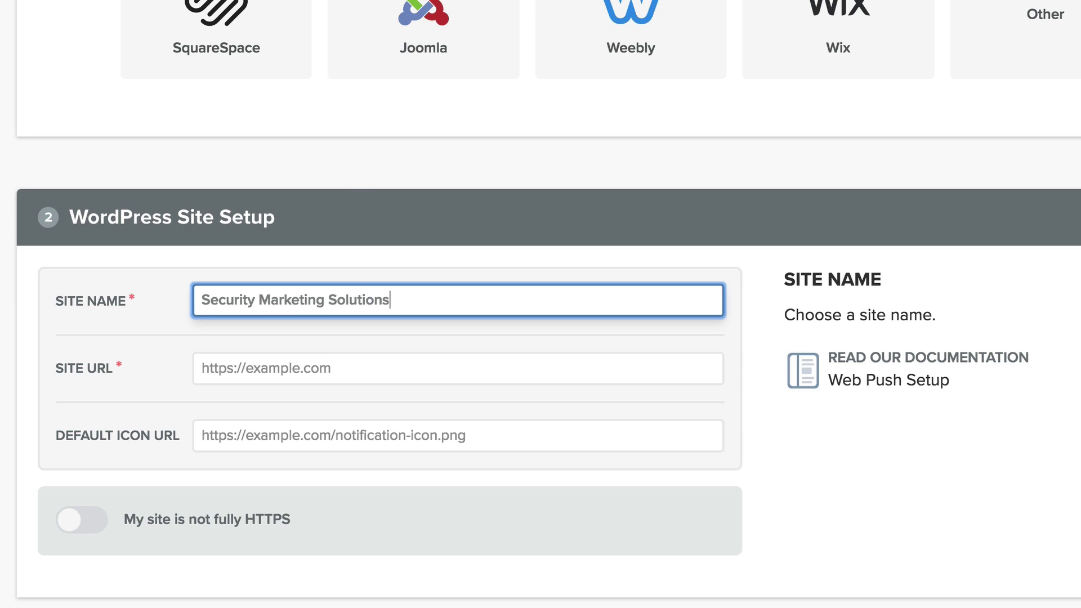
key("Tab")
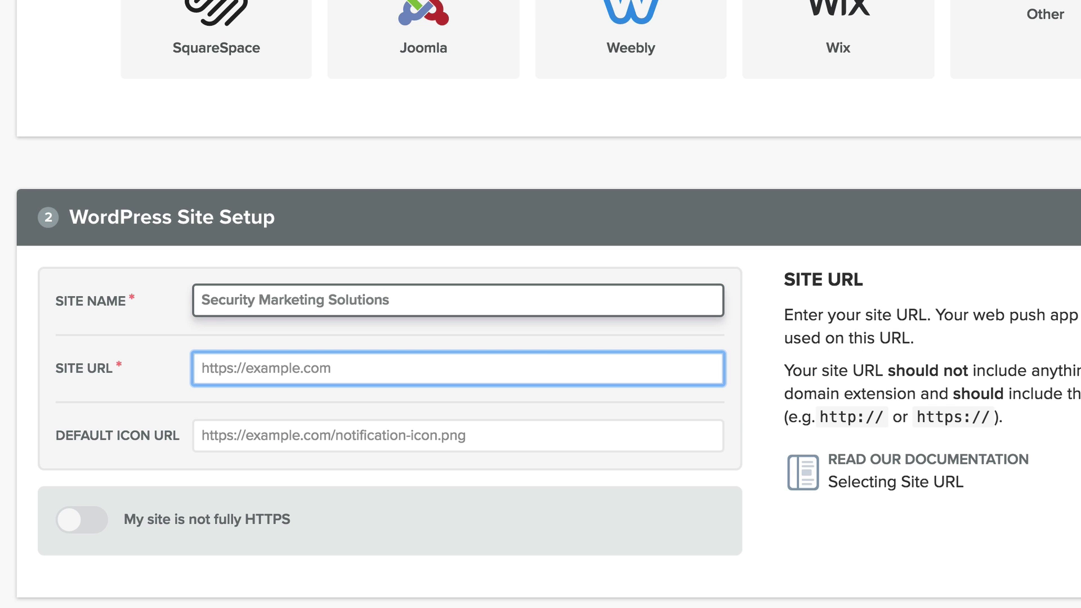
type("https")
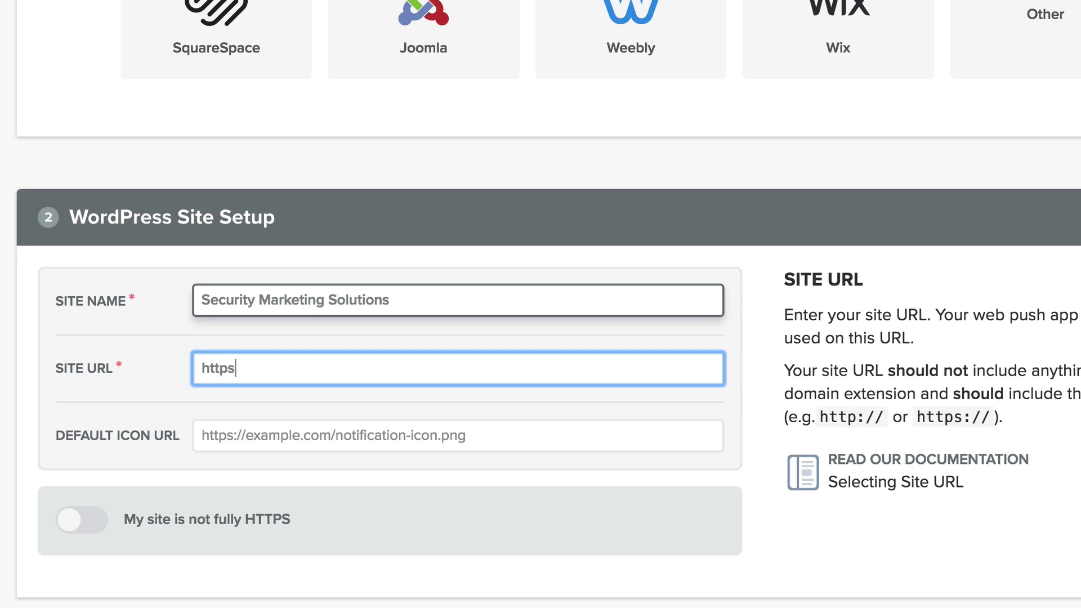
type("://larrysnow.me")
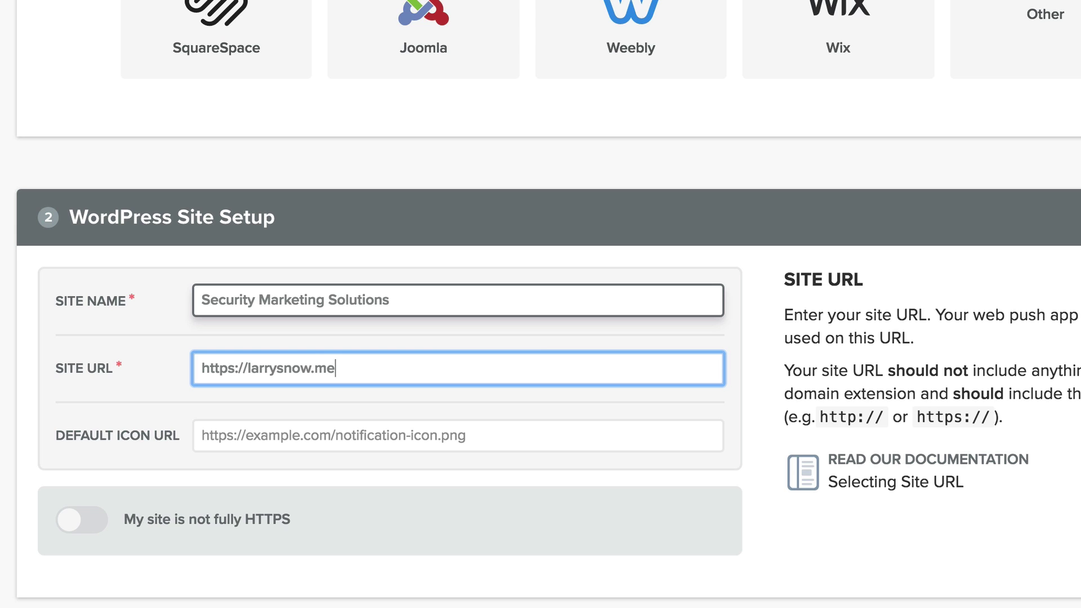
left_click(332, 434)
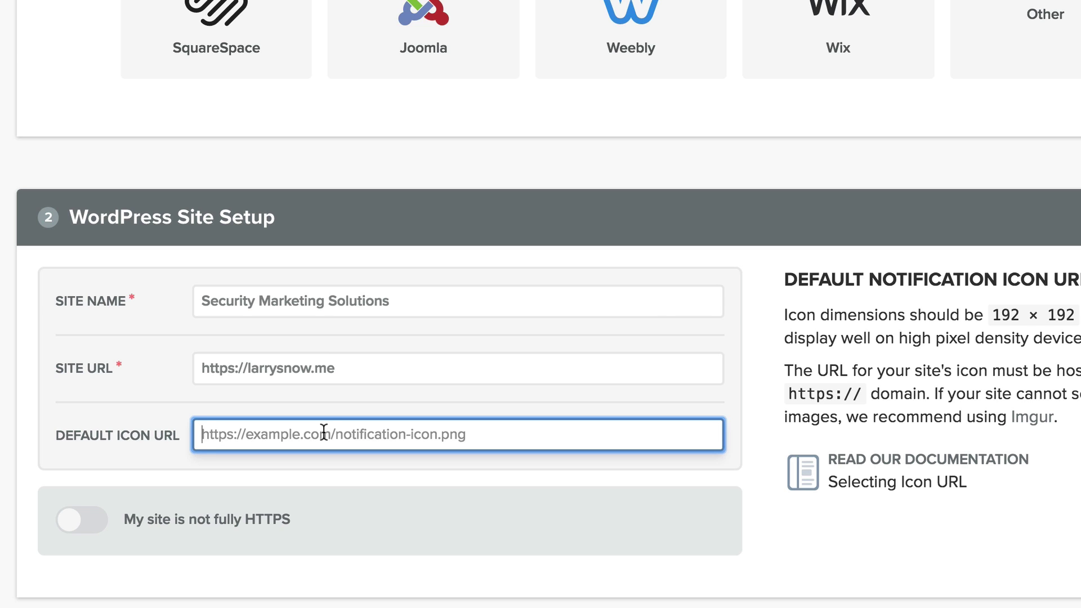
Step: Copy the cropped-sms-logo-512x512-e1512830525282.png URL from Media Library into the Default Icon URL field
left_click(413, 198)
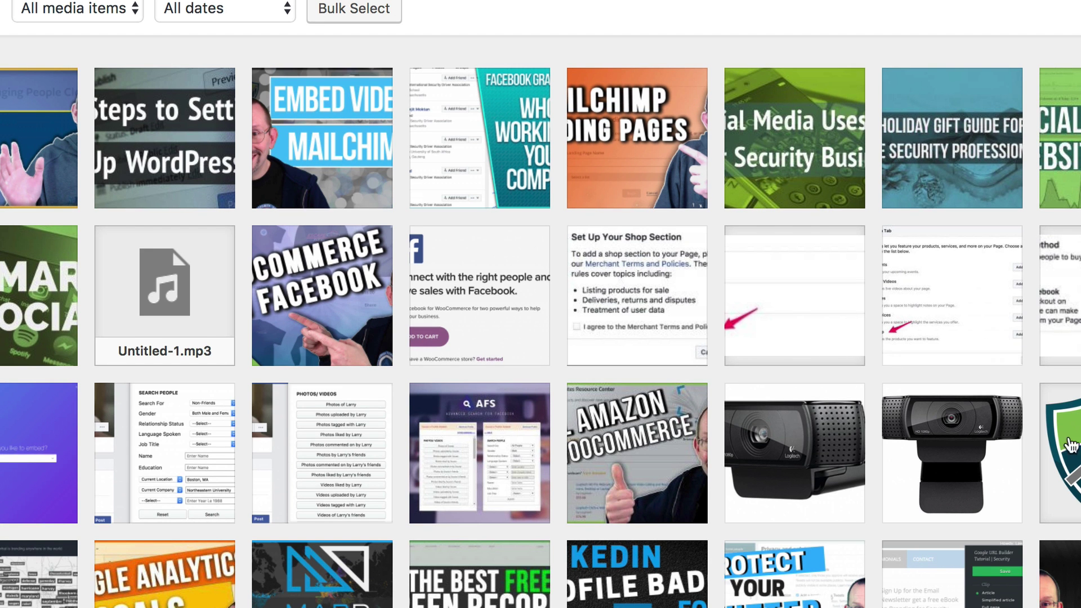
left_click(1077, 442)
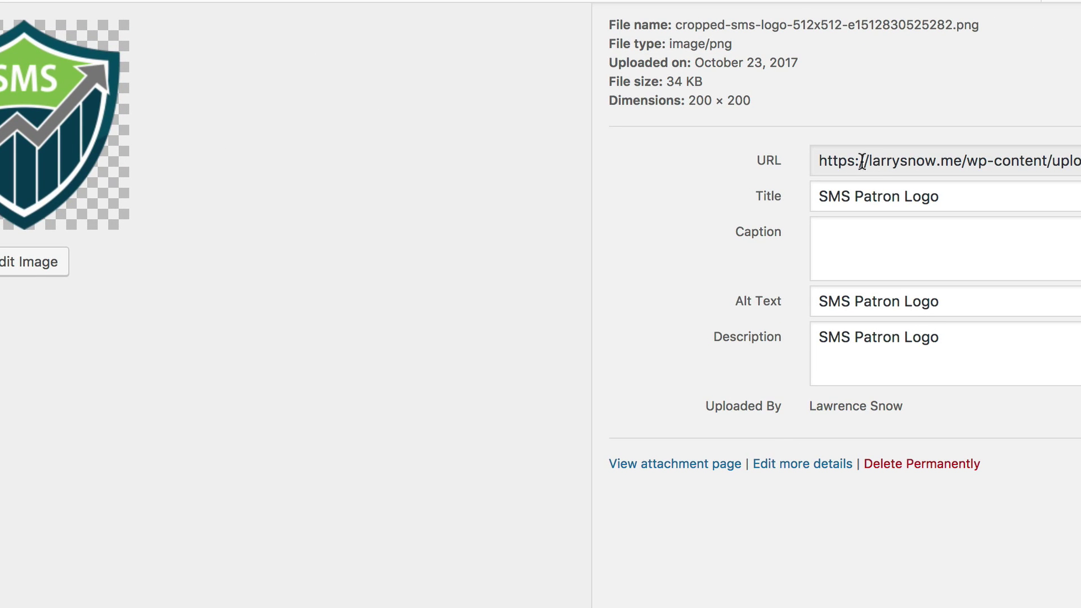
left_click_drag(820, 160, 1074, 164)
left_click(1075, 163)
key("super+a")
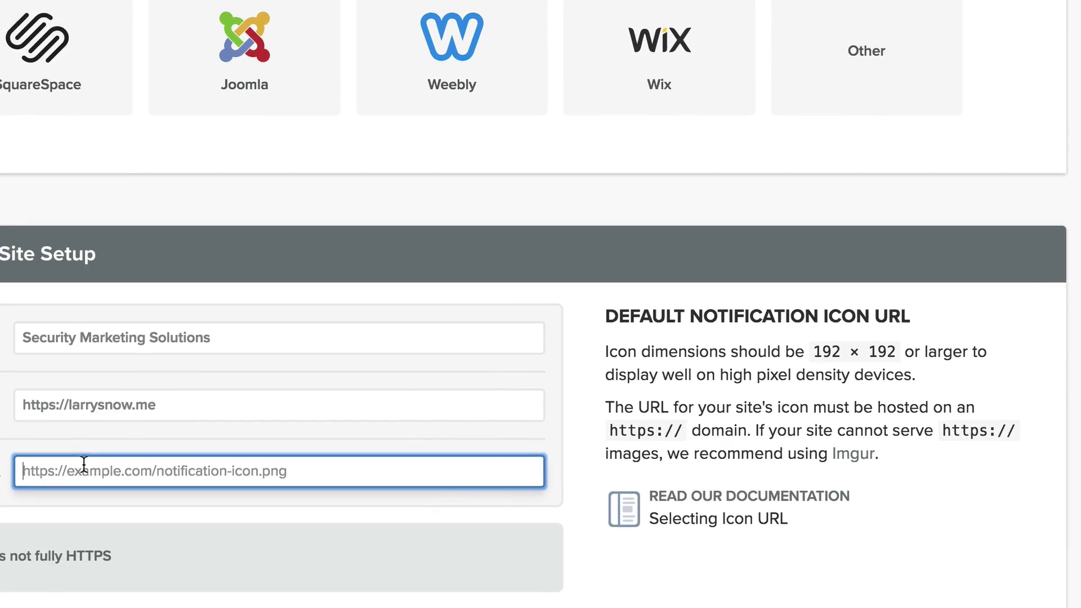
type("https://larrysnow.me/wp-content/uploads/2017/10/cropped-sms-logo-512x512-e1512830525282.png")
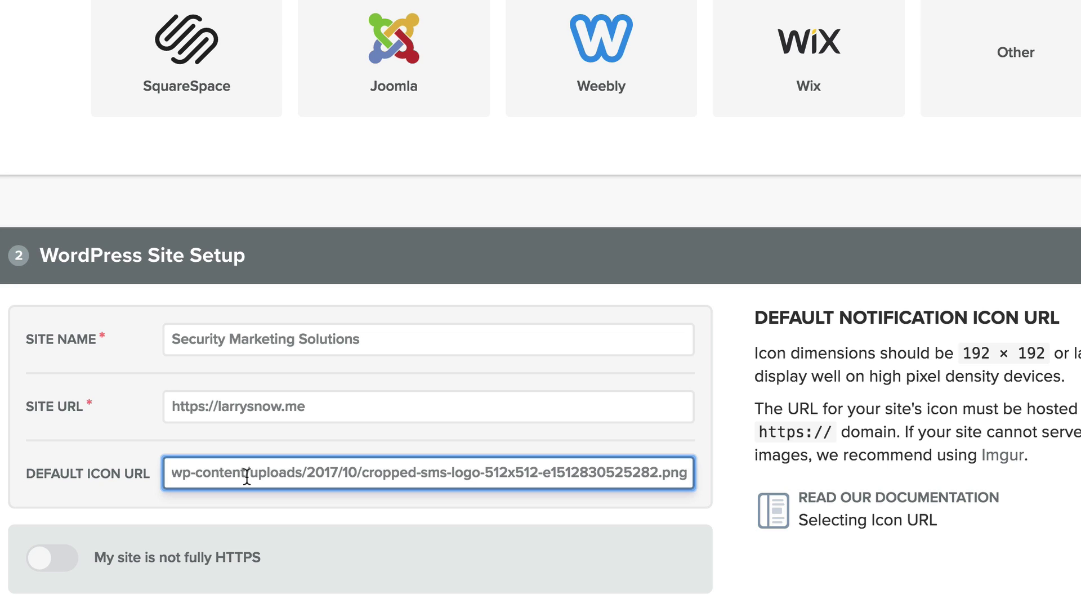
mouse_move(230, 555)
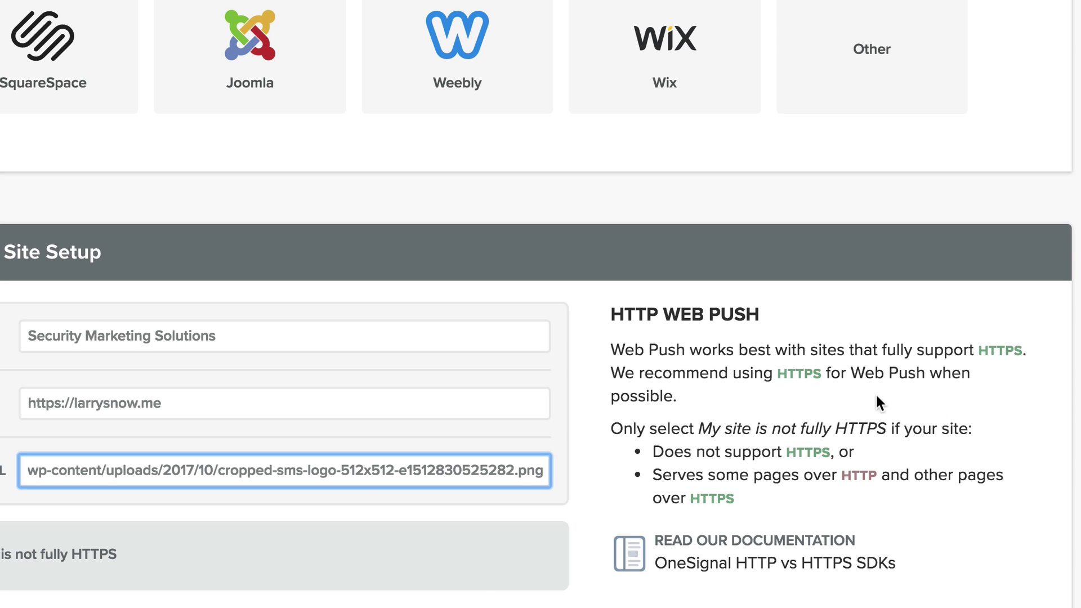
Step: Save the WordPress site setup and select the generated App ID on the plugin step
left_click(367, 605)
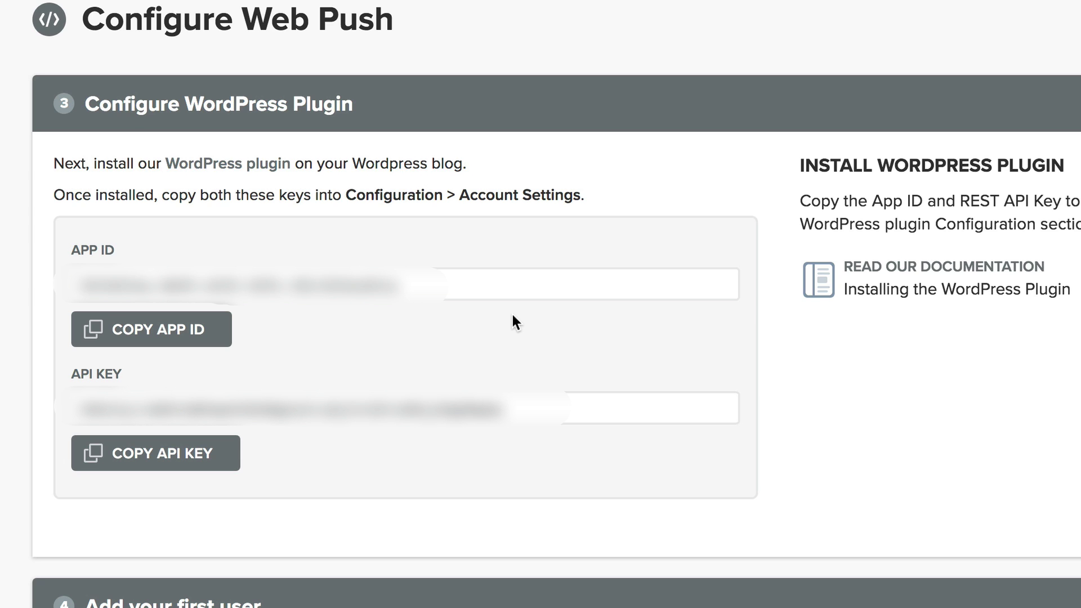
left_click(446, 279)
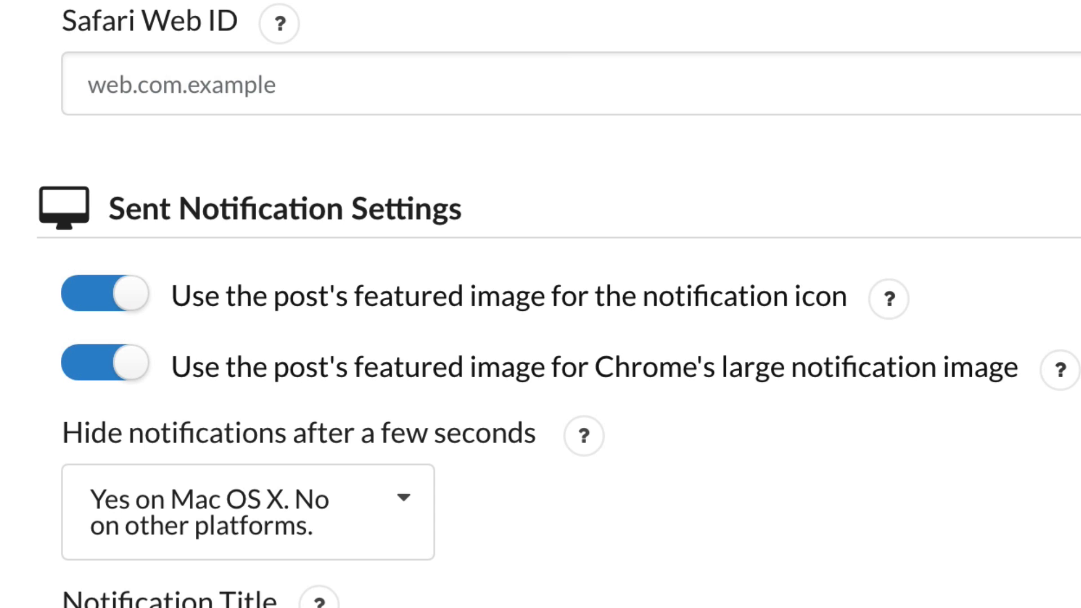
Step: Check the Hide notifications choices, leaving the setting unchanged
scroll(540, 304, "down", 7)
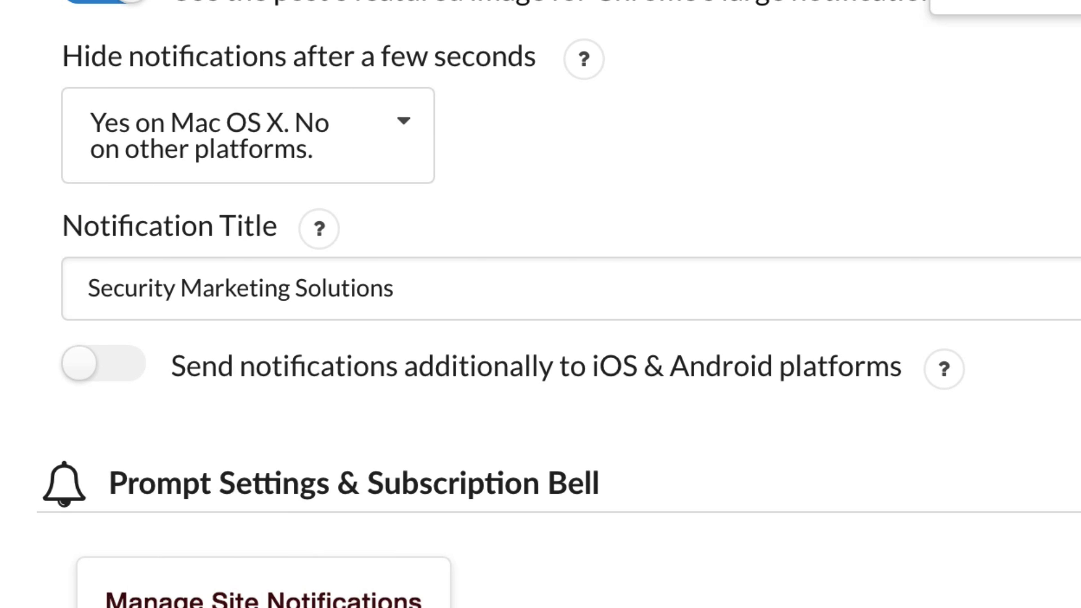
scroll(793, 111, "down", 2)
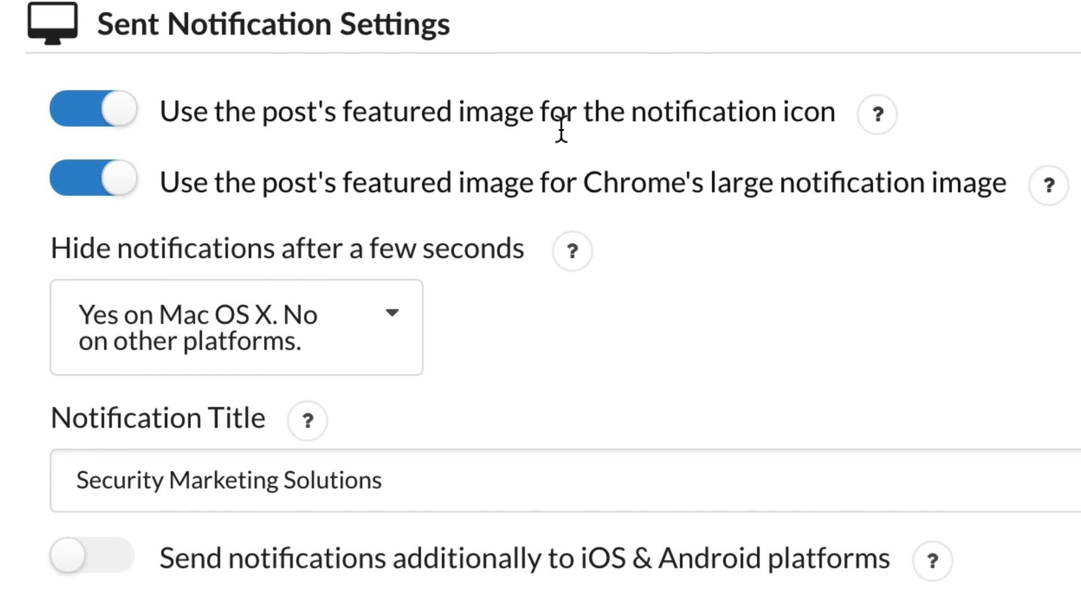
scroll(737, 177, "down", 1)
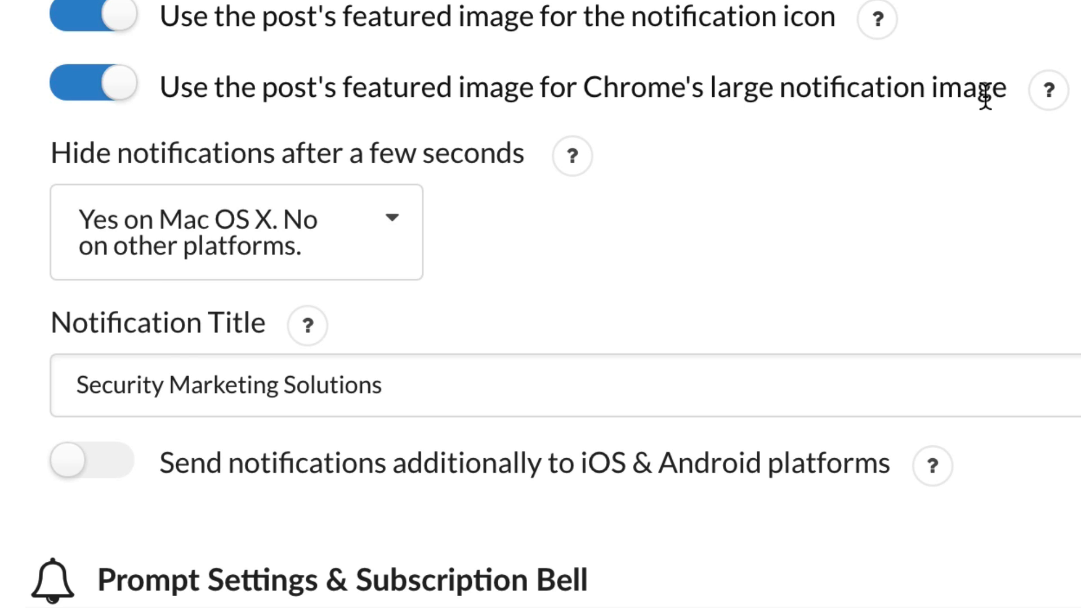
scroll(704, 166, "down", 1)
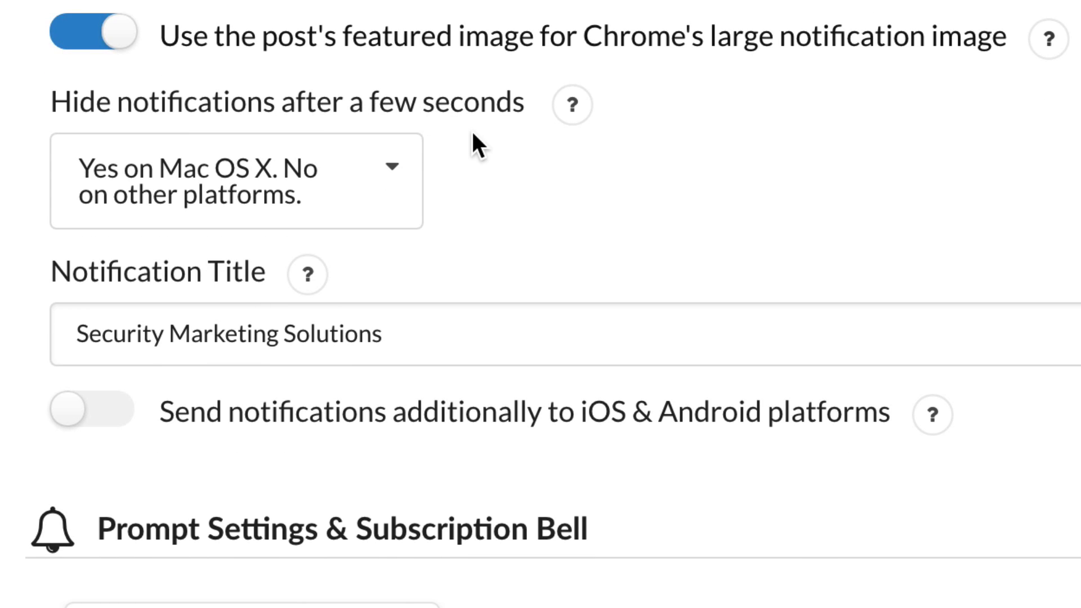
left_click(390, 180)
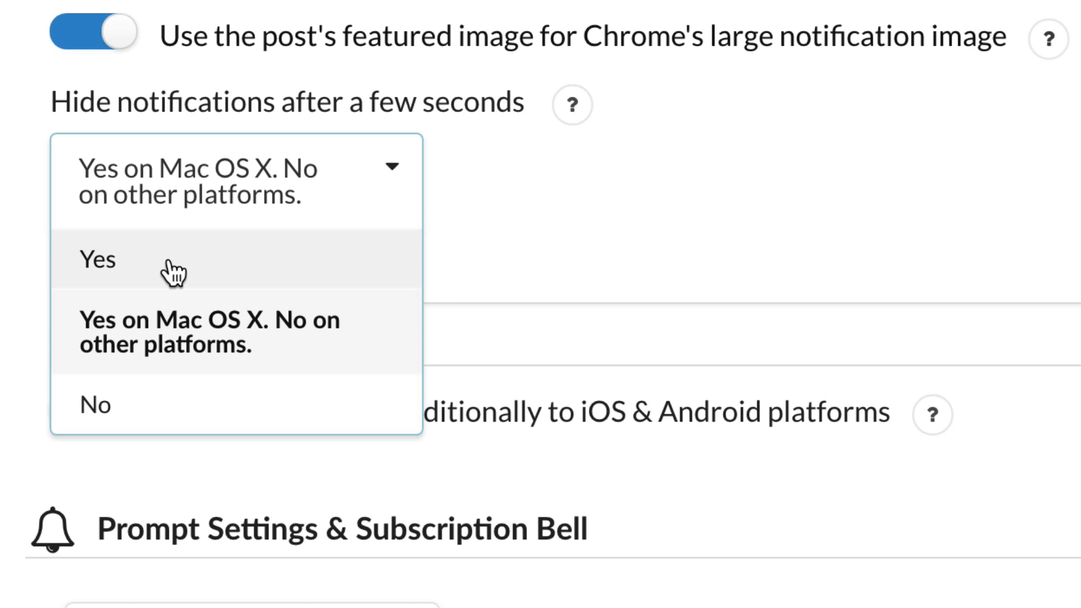
left_click(453, 261)
Step: Make the Notification Title read 'New Post on Security Marketing Solutions'
scroll(661, 230, "down", 3)
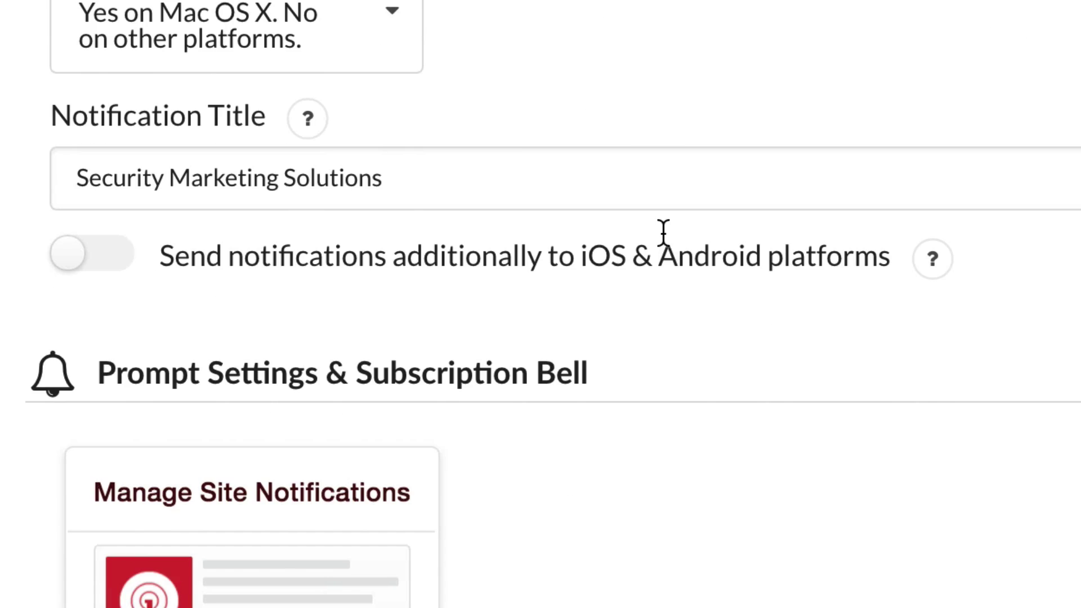
left_click(533, 174)
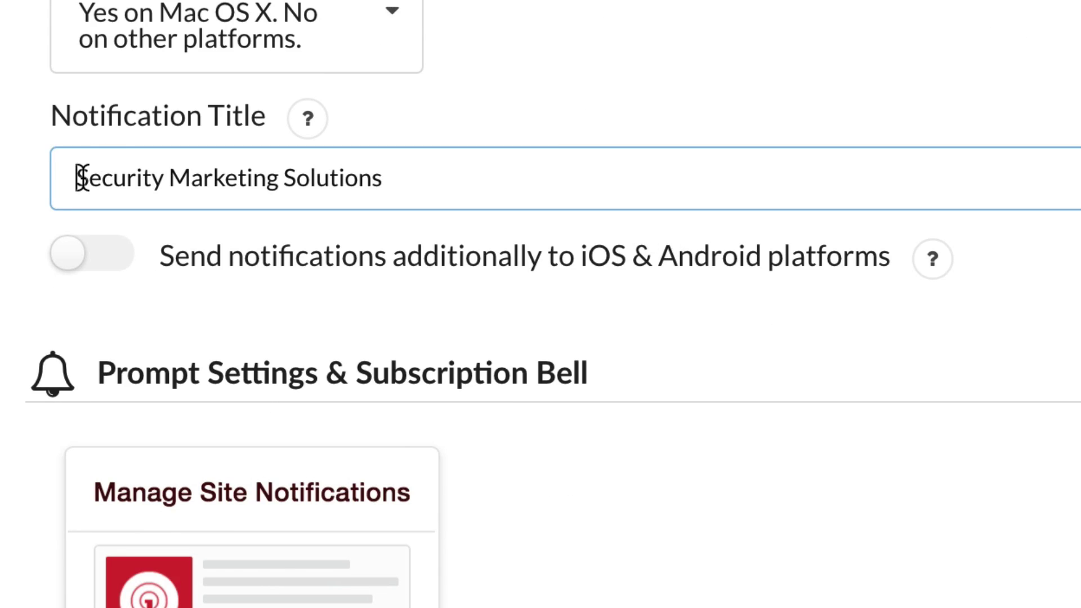
type("new")
key("BackSpace")
key("BackSpace")
key("BackSpace")
type("New Pos")
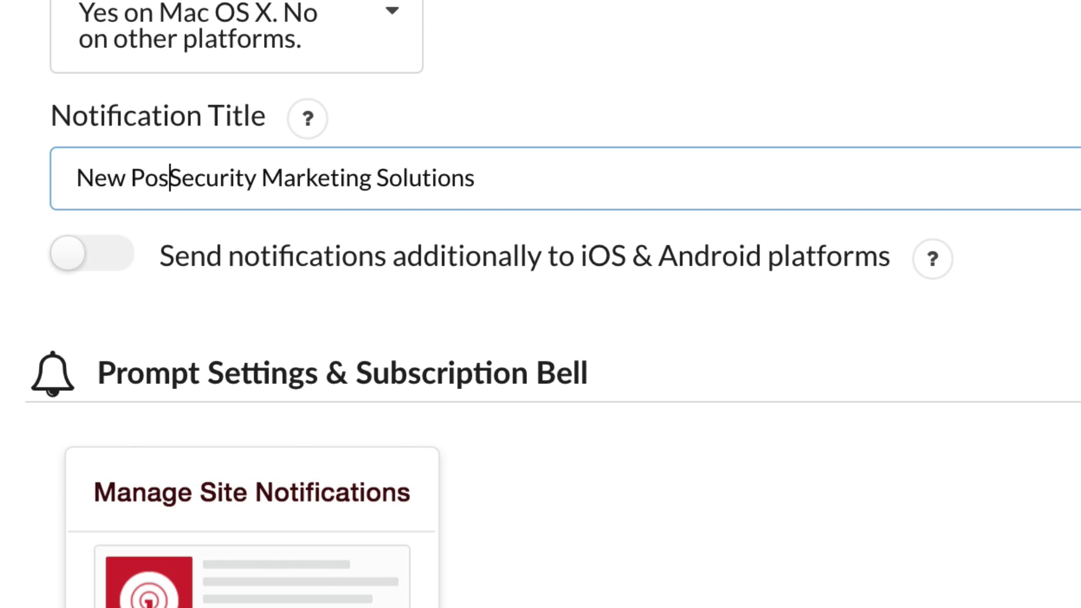
type("t on")
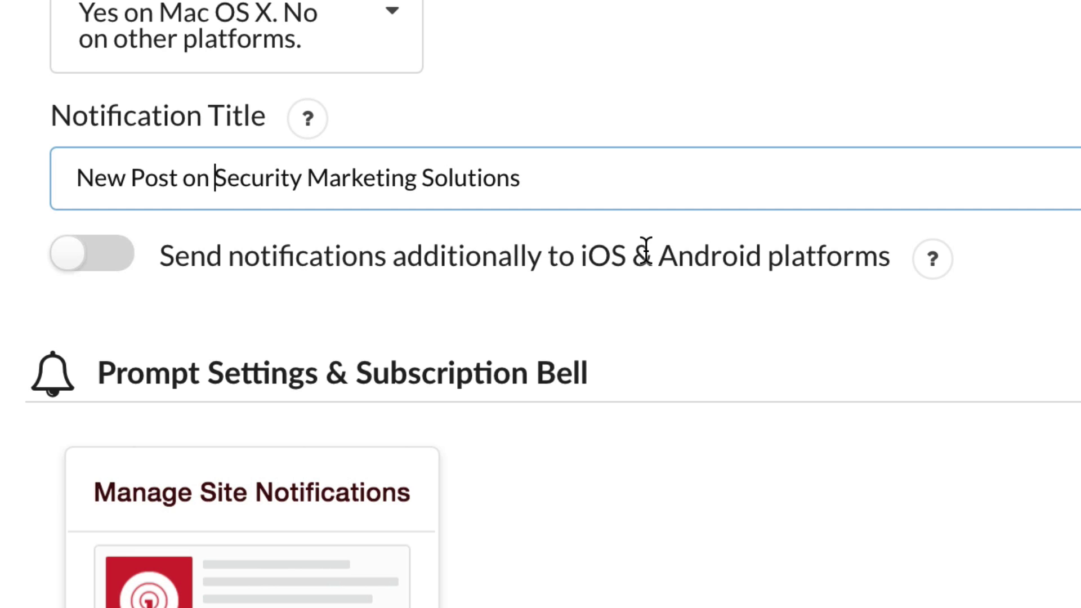
scroll(653, 266, "down", 1)
scroll(653, 266, "down", 3)
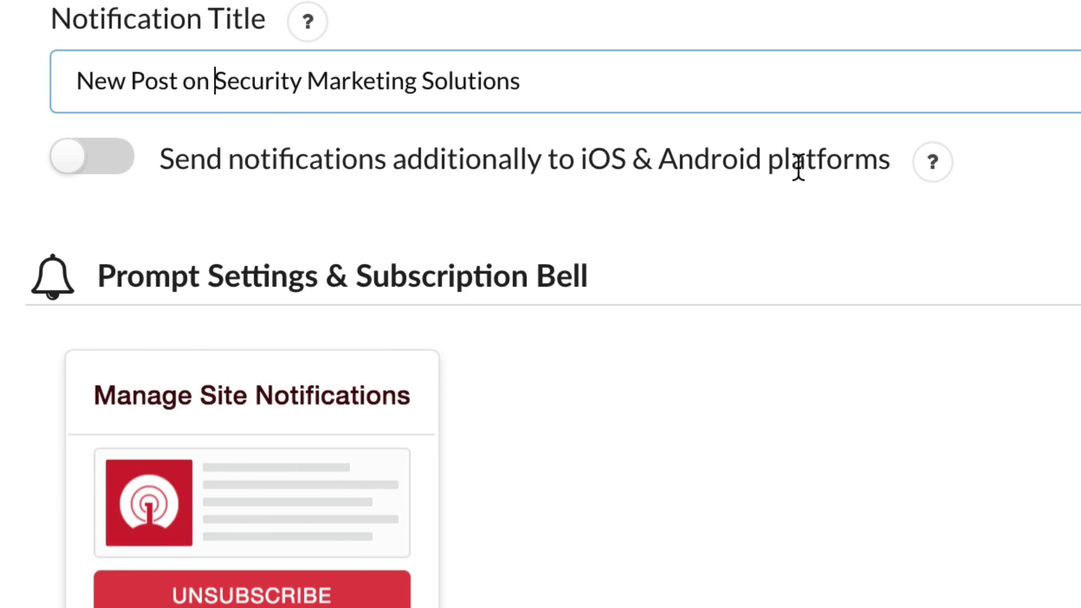
scroll(833, 225, "down", 5)
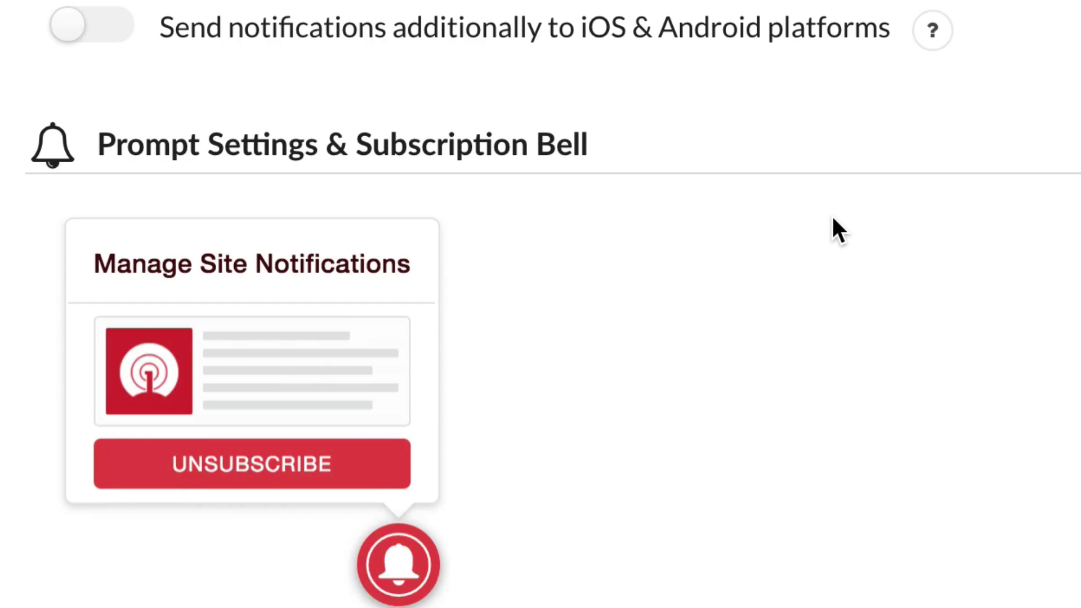
scroll(833, 217, "up", 1)
scroll(833, 218, "down", 10)
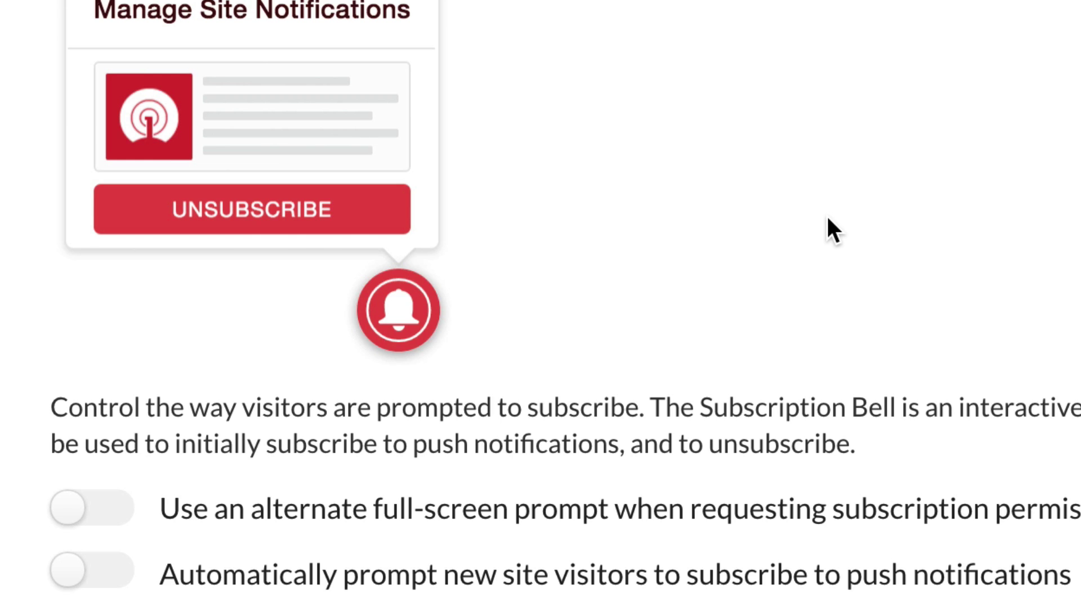
scroll(833, 228, "down", 2)
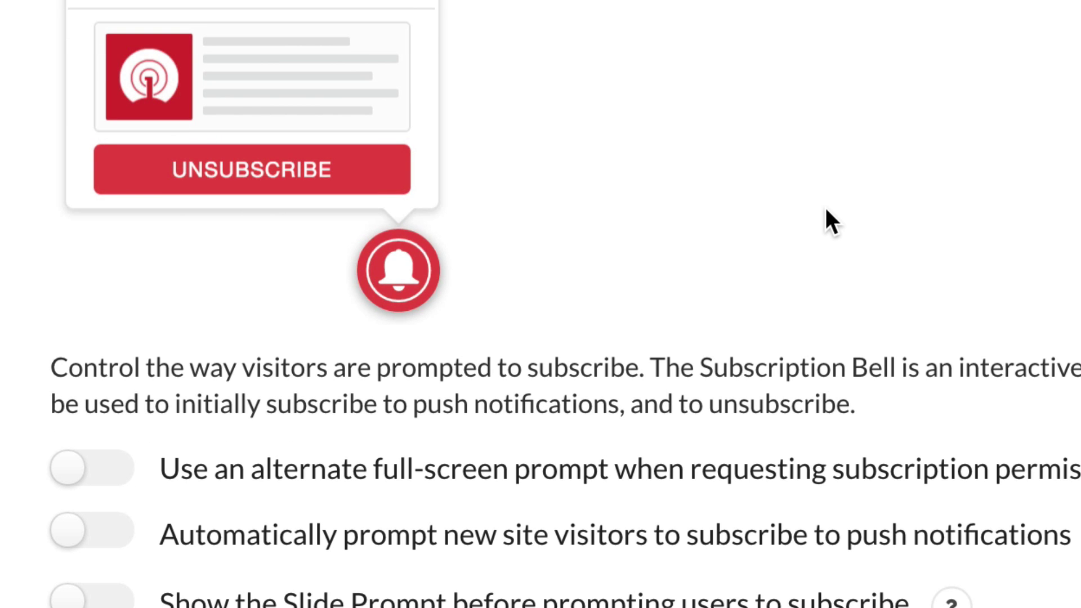
scroll(826, 209, "down", 10)
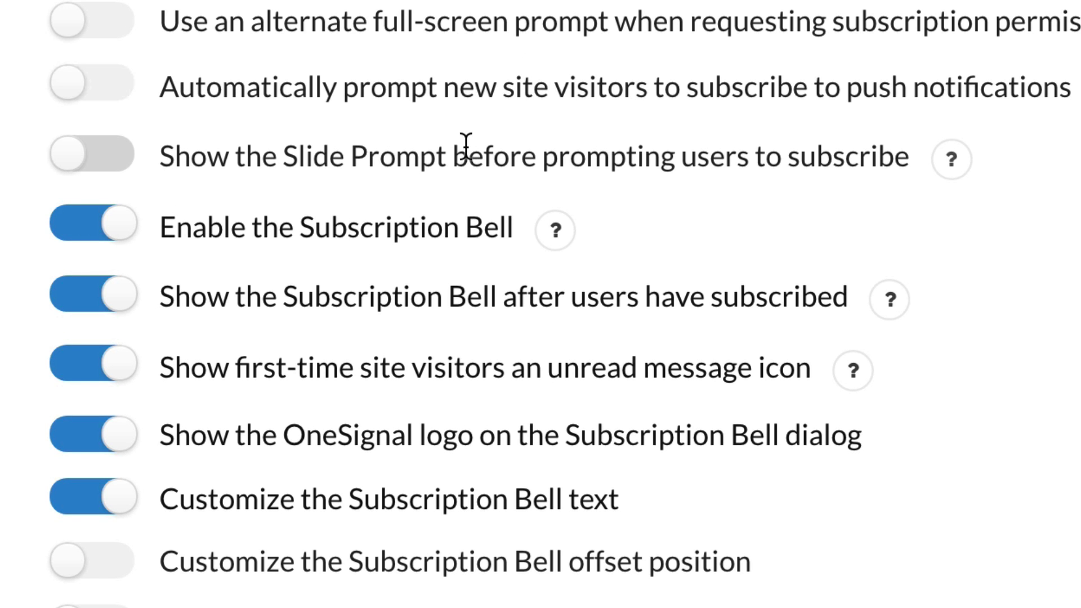
scroll(461, 144, "down", 5)
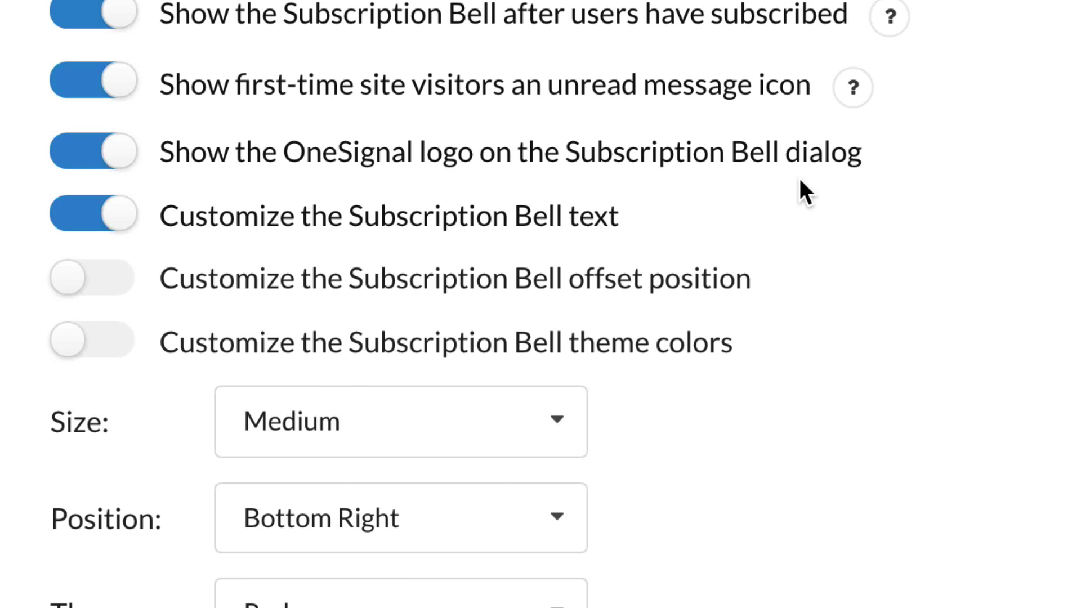
scroll(898, 203, "down", 5)
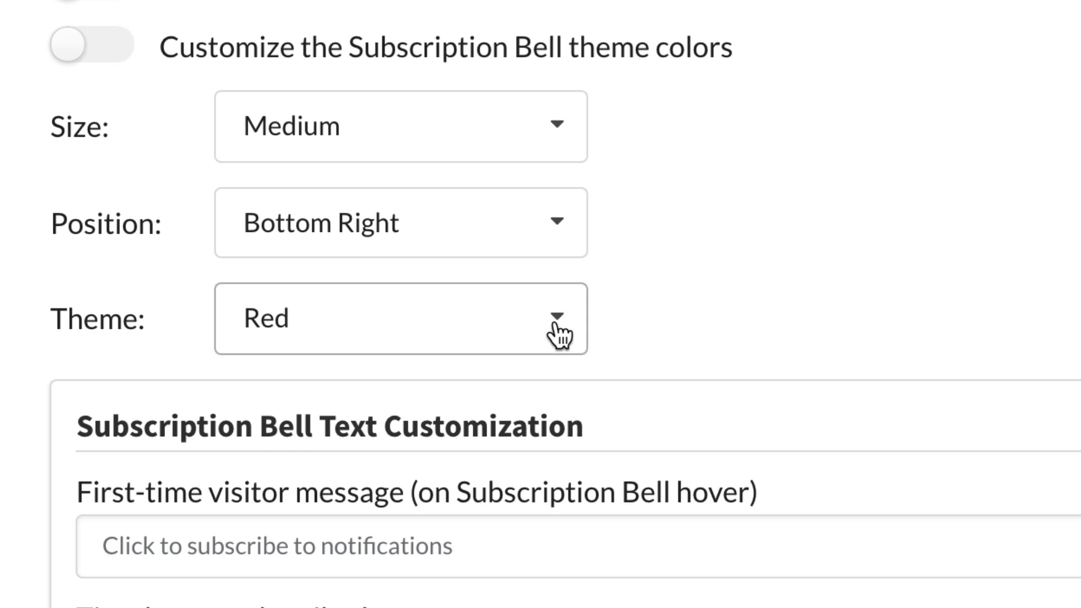
left_click(556, 320)
left_click(721, 272)
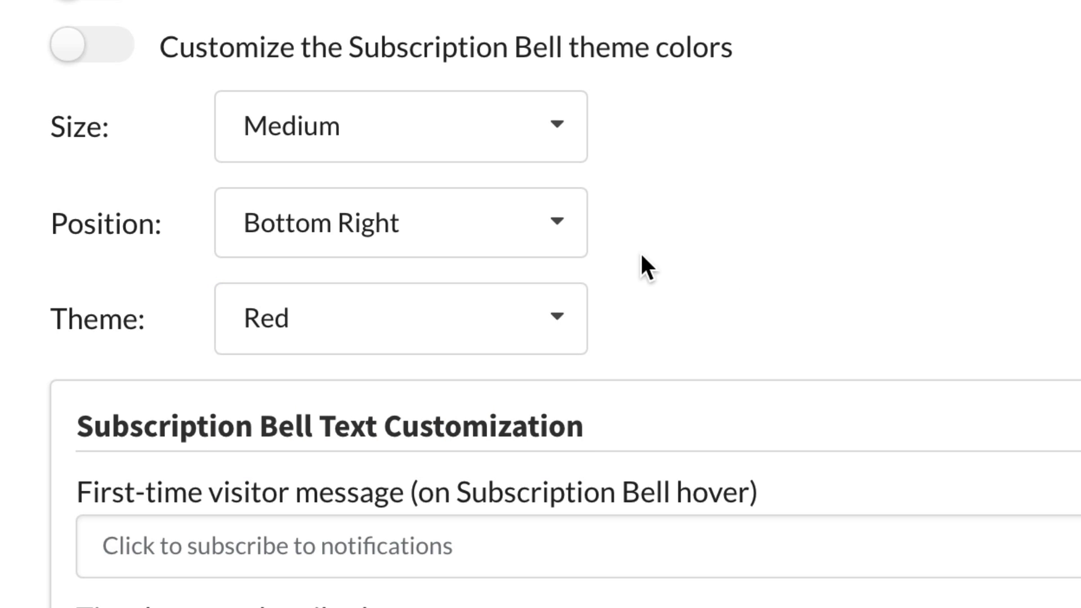
left_click(555, 234)
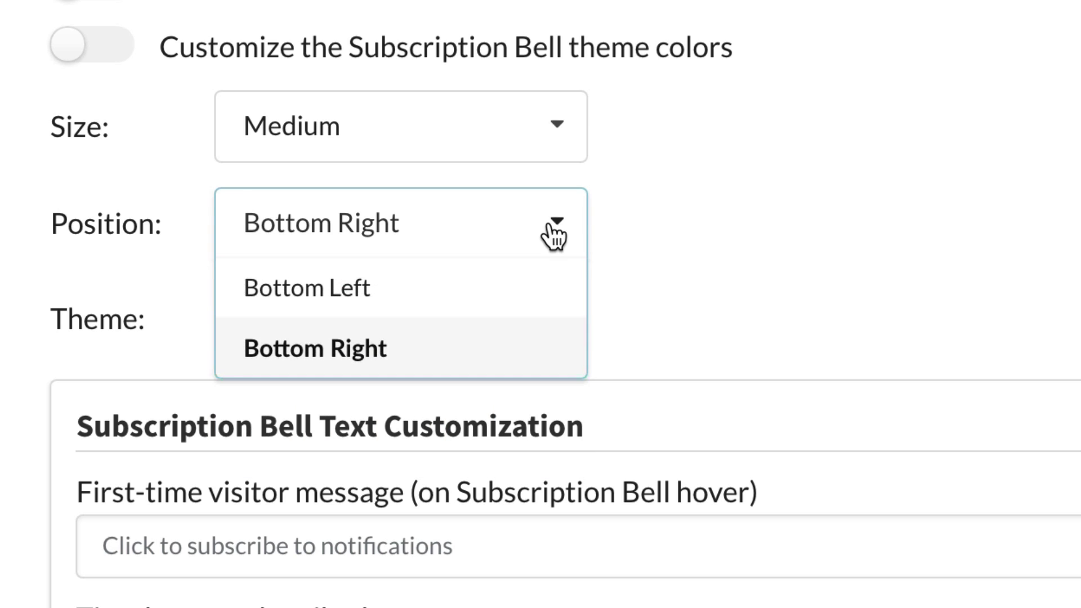
left_click(813, 267)
left_click(576, 121)
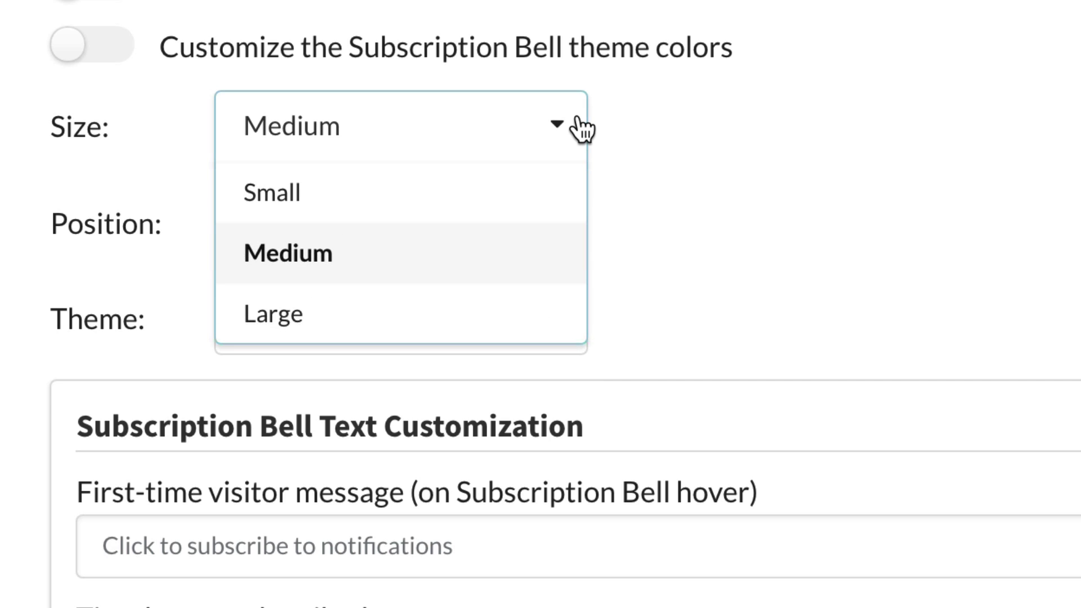
left_click(867, 158)
scroll(1042, 208, "down", 2)
scroll(1043, 209, "down", 5)
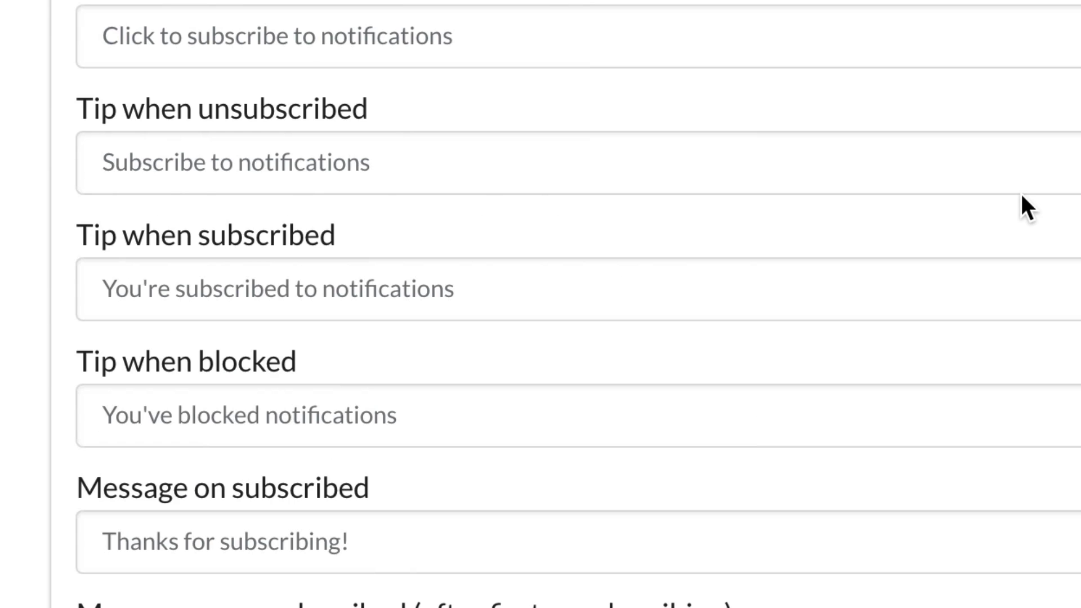
Step: Scroll past the bell tooltip, dialog text and HTTP Pop-Up settings to the welcome notification section
scroll(1019, 191, "down", 1)
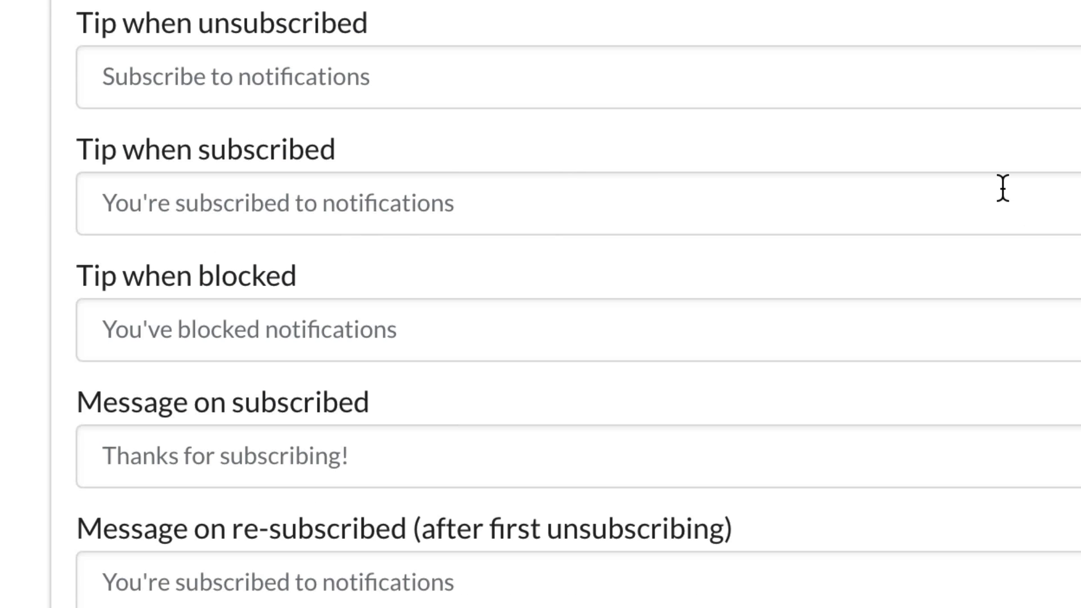
scroll(1003, 188, "down", 4)
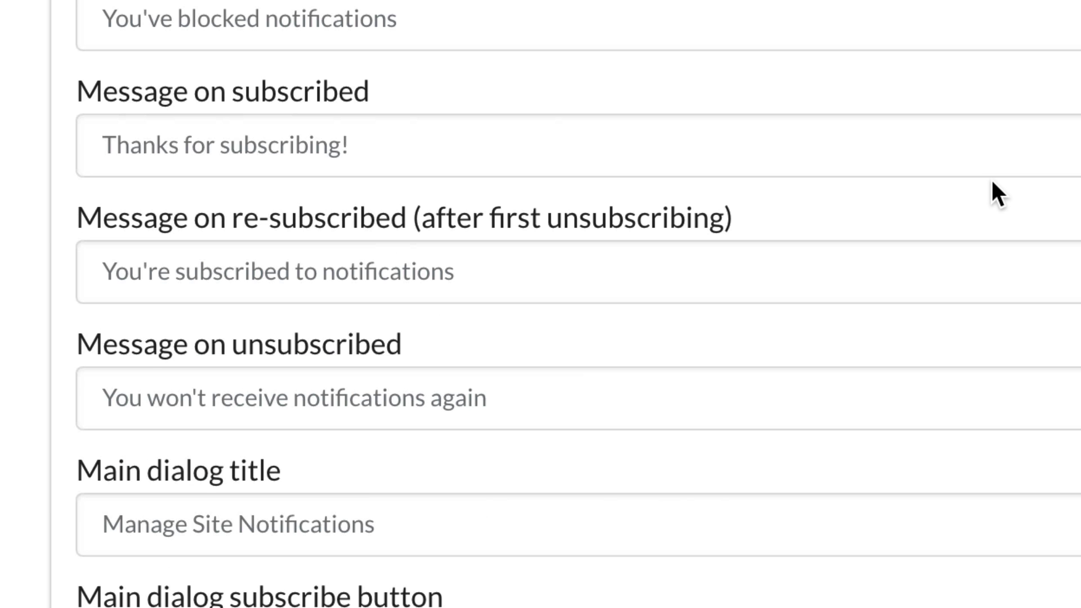
scroll(992, 182, "down", 10)
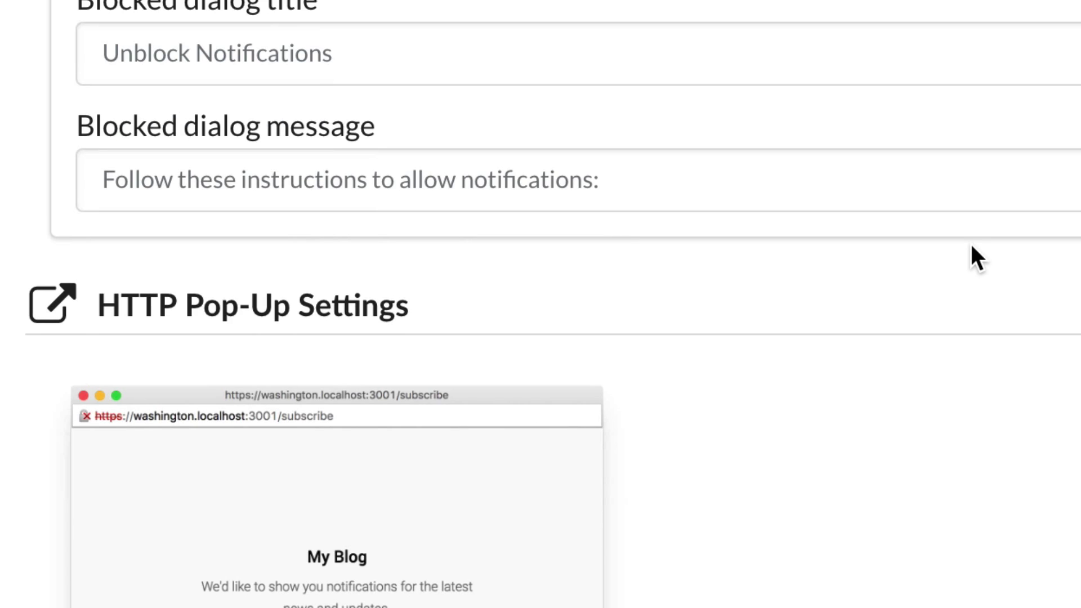
scroll(971, 242, "down", 12)
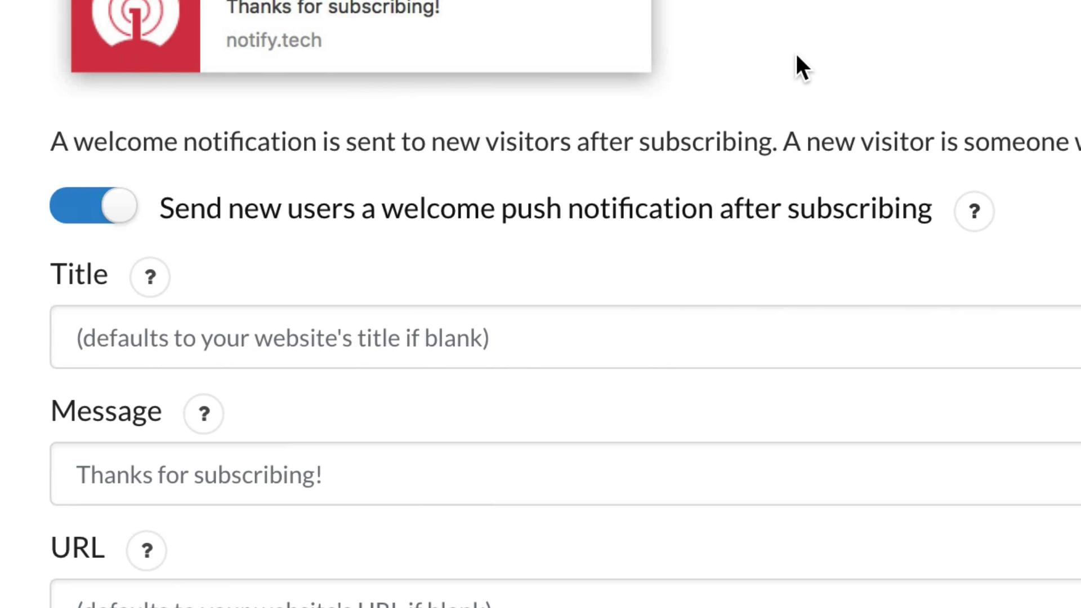
Step: Enter 'Welcome to SMS!' as the welcome notification title
left_click(355, 336)
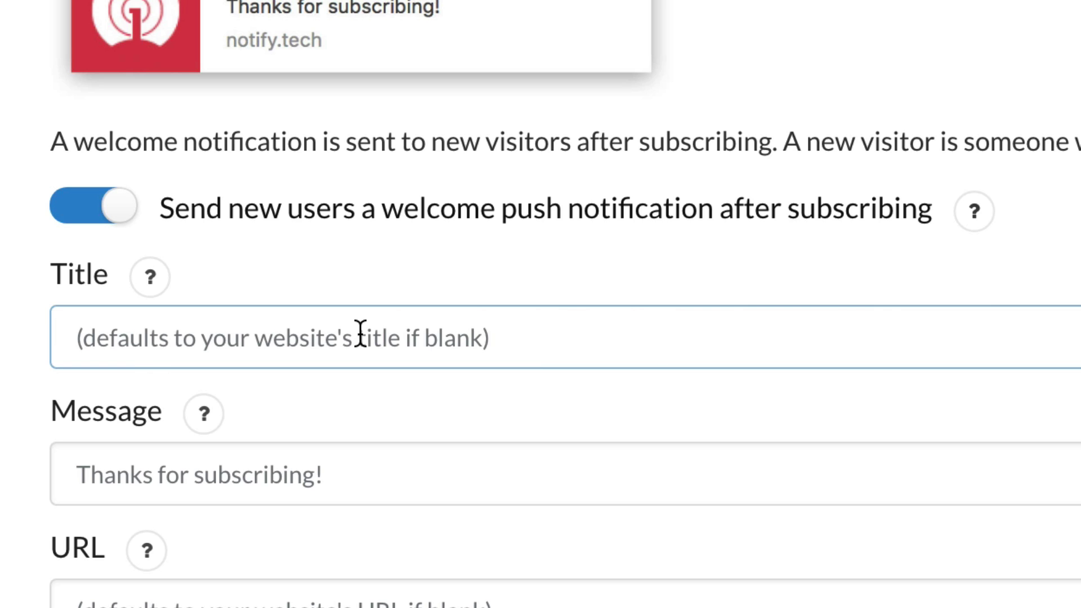
type("Th")
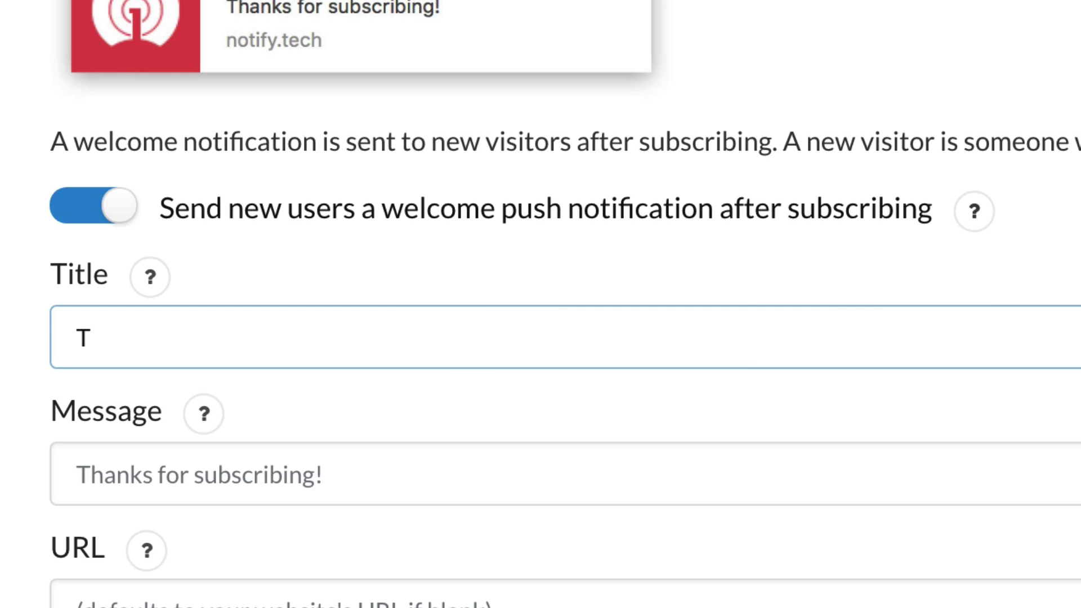
key("BackSpace")
key("BackSpace")
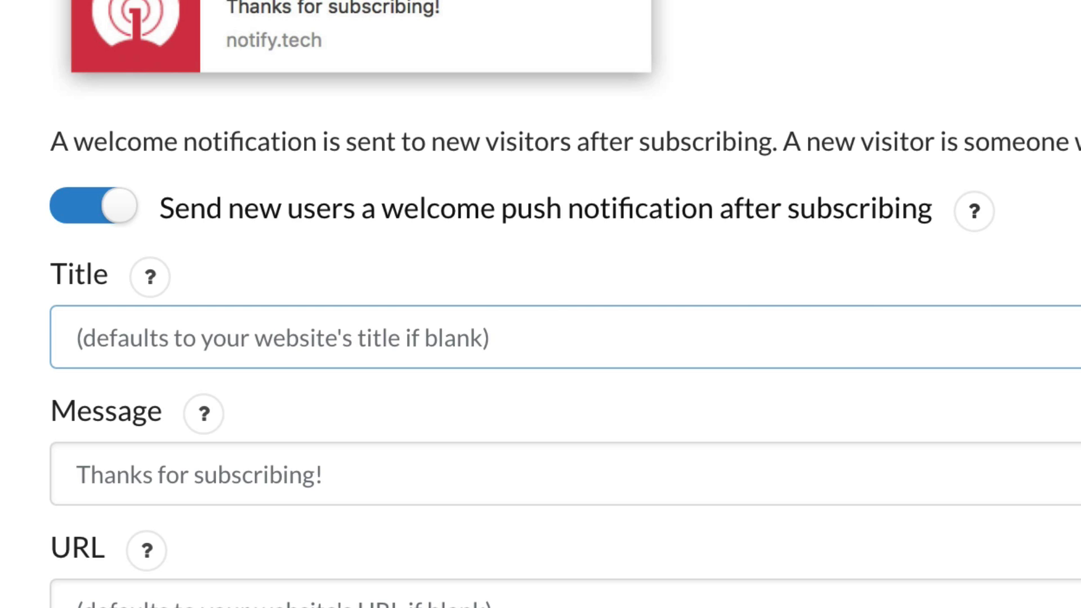
type("Welcom")
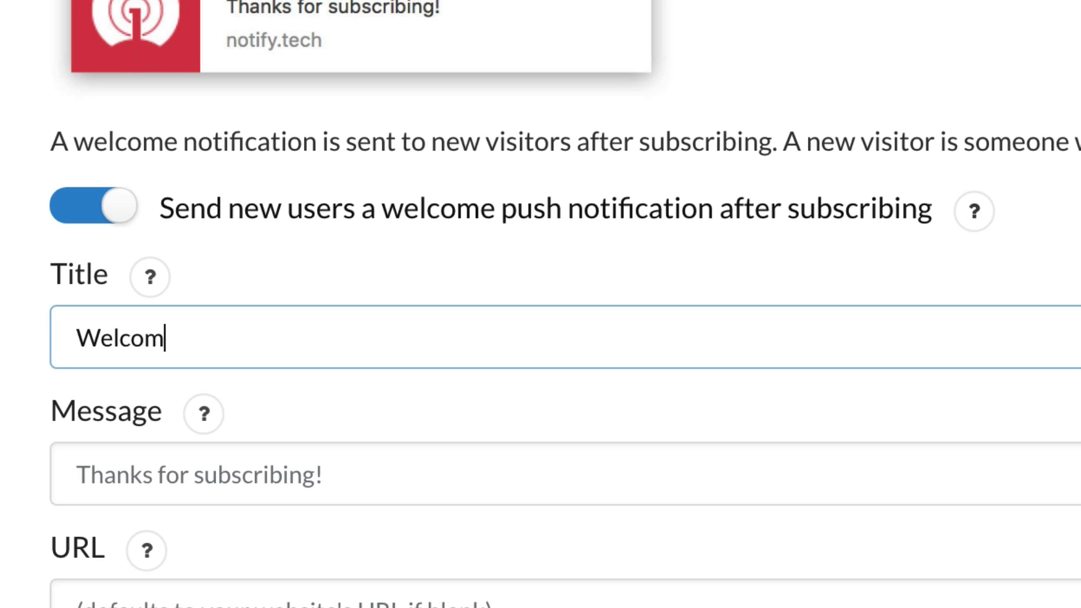
type("e to SMS")
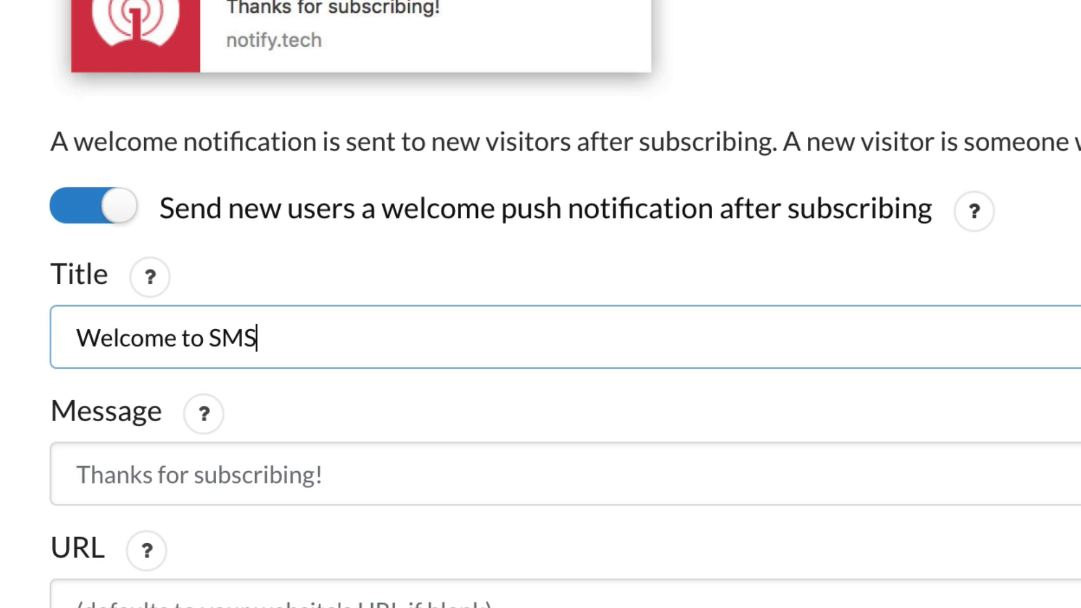
type("!")
scroll(586, 426, "down", 1)
scroll(358, 541, "down", 1)
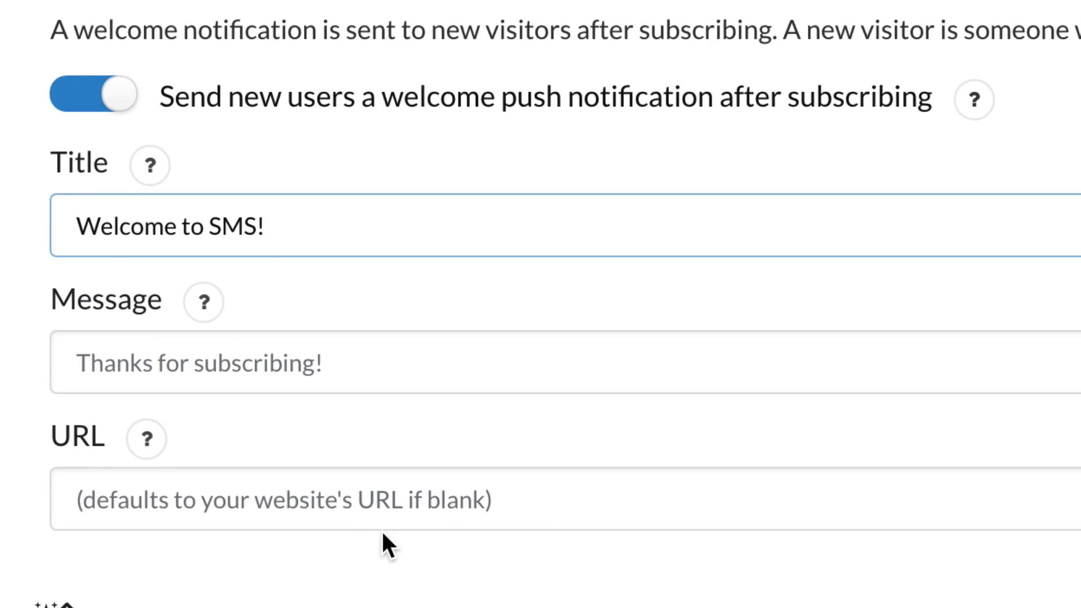
scroll(732, 559, "down", 7)
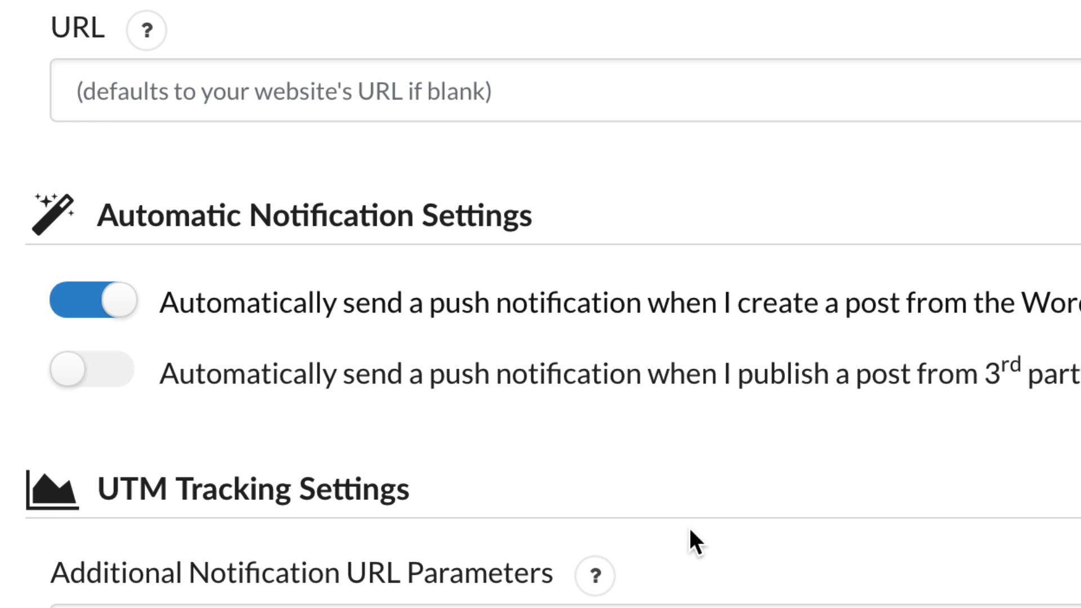
Step: Review Automatic Notification, UTM Tracking and Advanced Settings, then save the OneSignal plugin settings
scroll(594, 436, "down", 1)
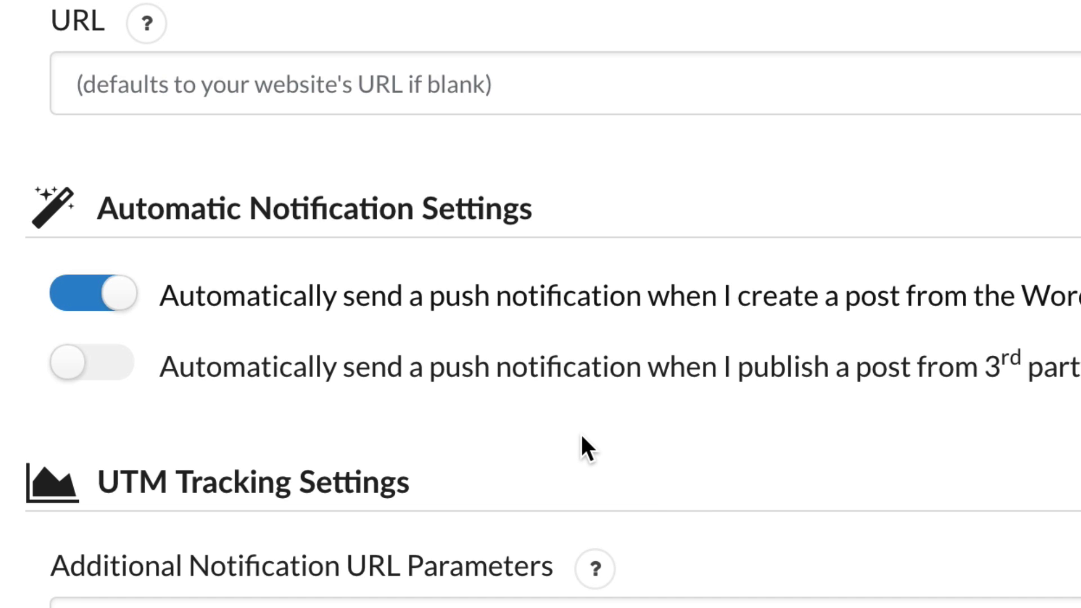
scroll(511, 376, "down", 5)
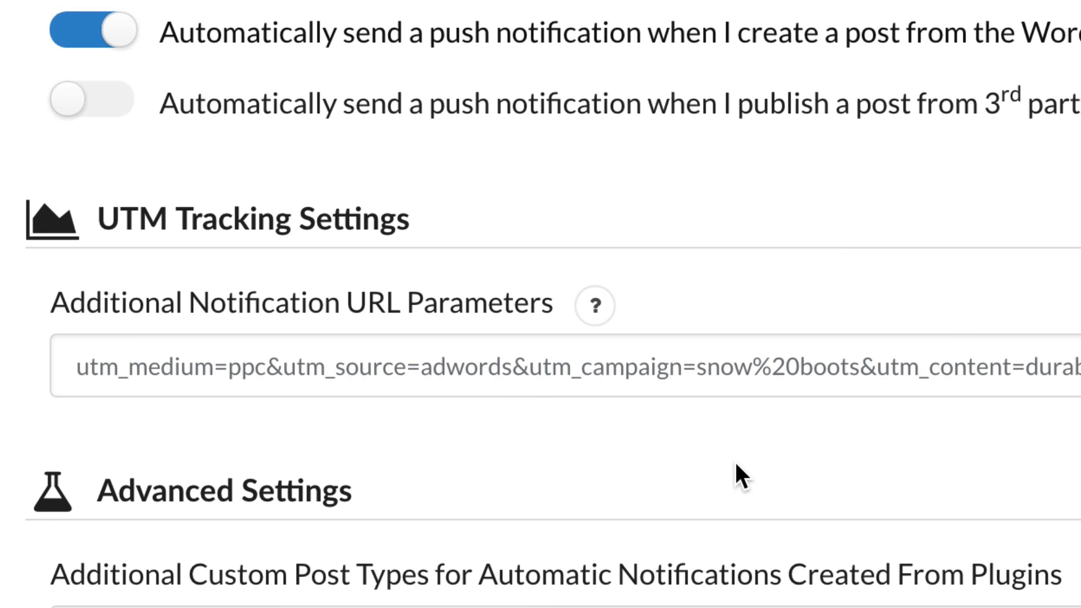
scroll(735, 464, "down", 1)
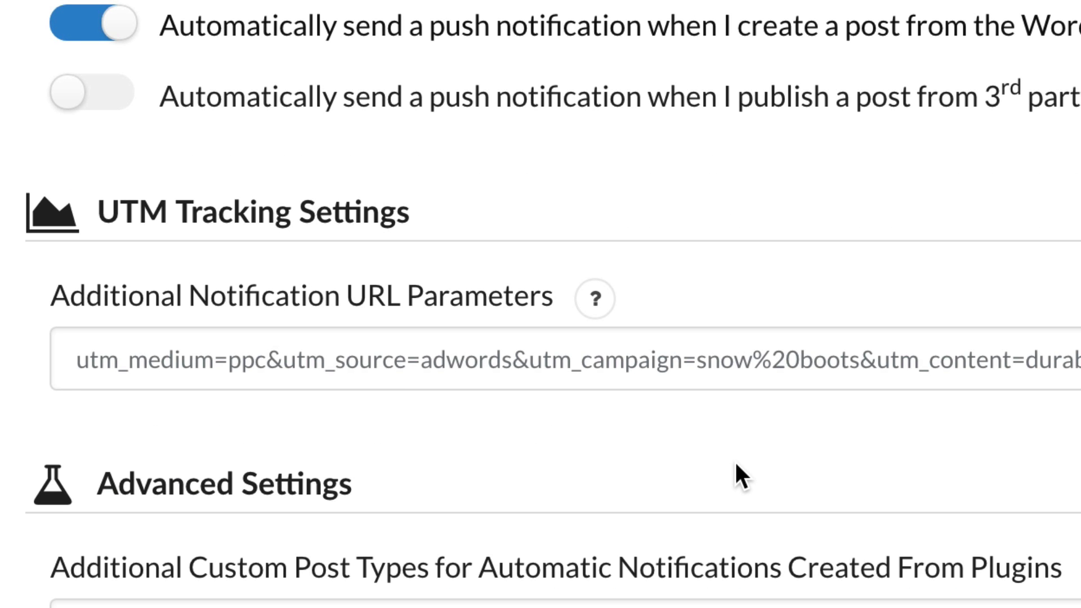
scroll(732, 467, "down", 1)
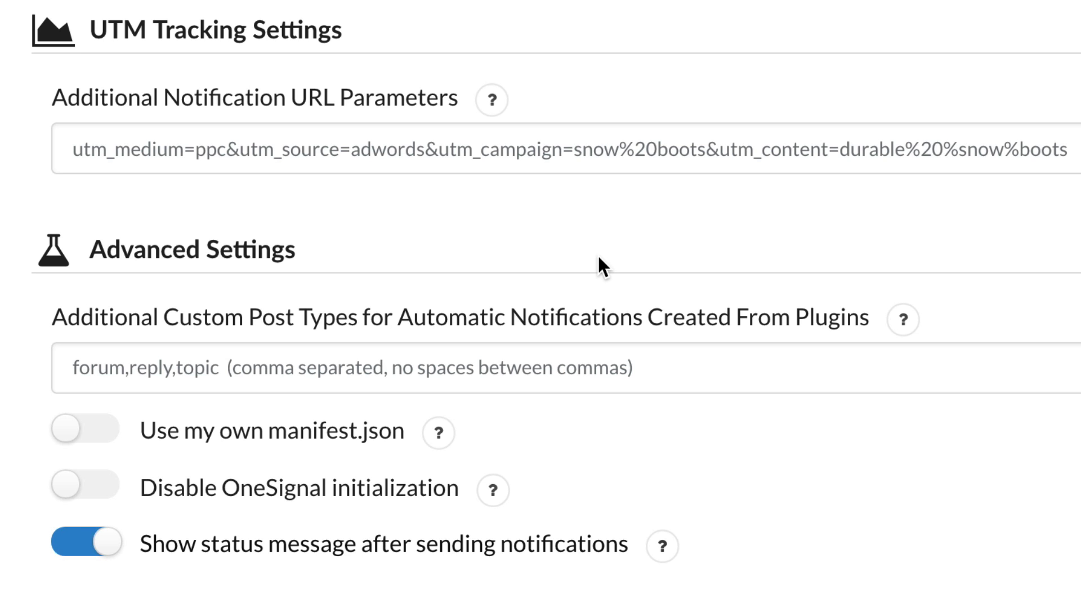
scroll(626, 263, "down", 3)
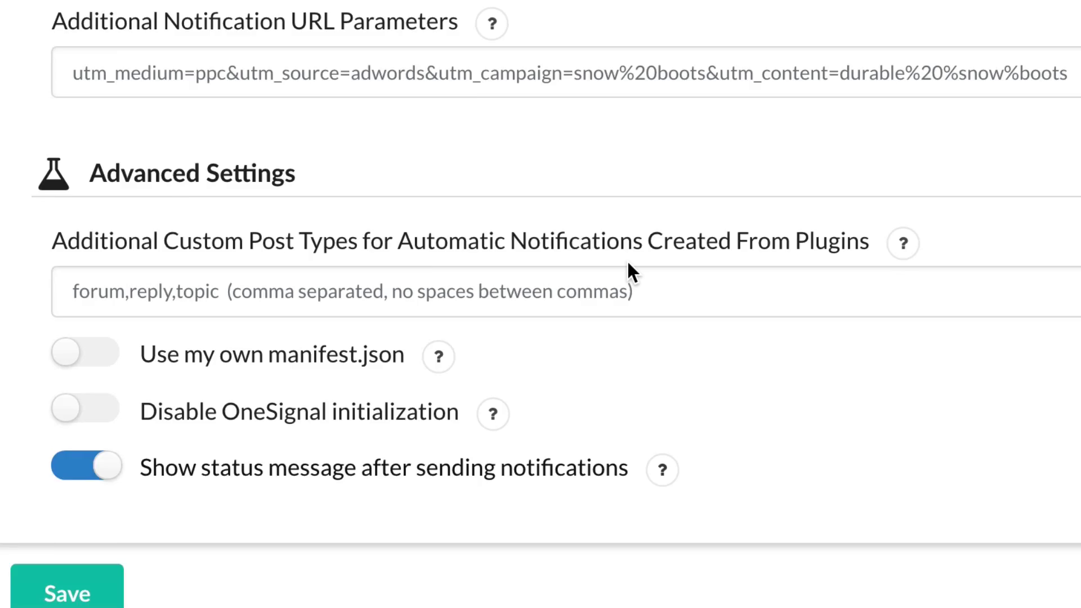
scroll(628, 263, "up", 1)
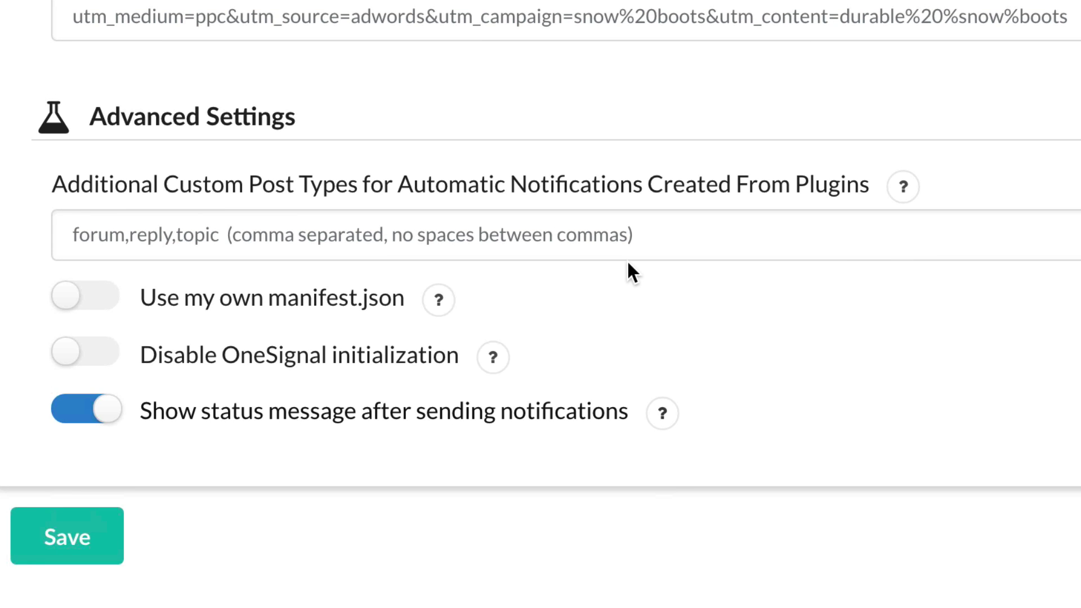
scroll(628, 263, "down", 1)
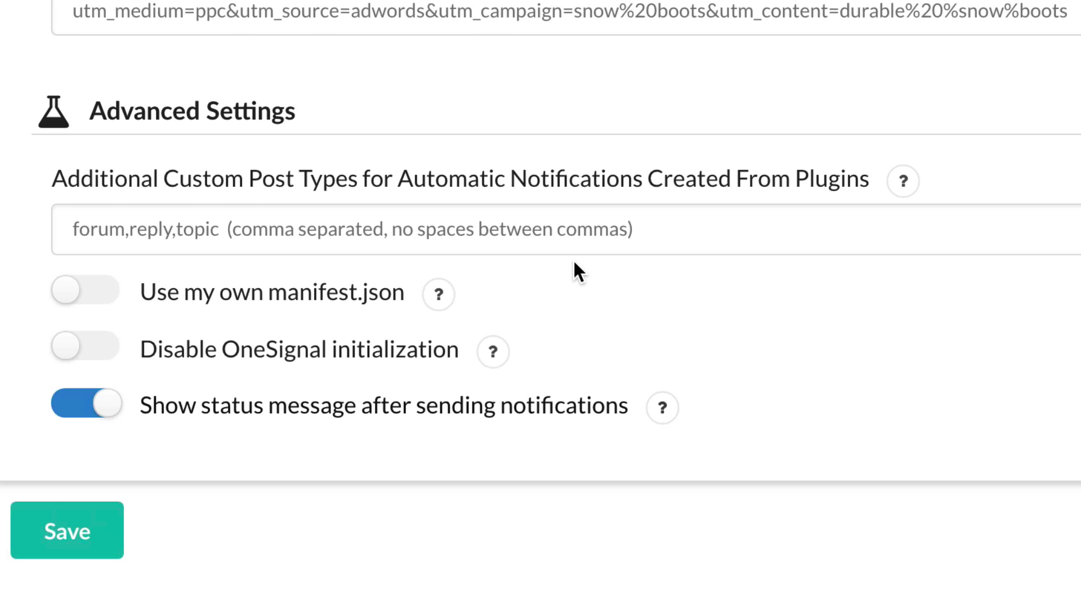
left_click(76, 529)
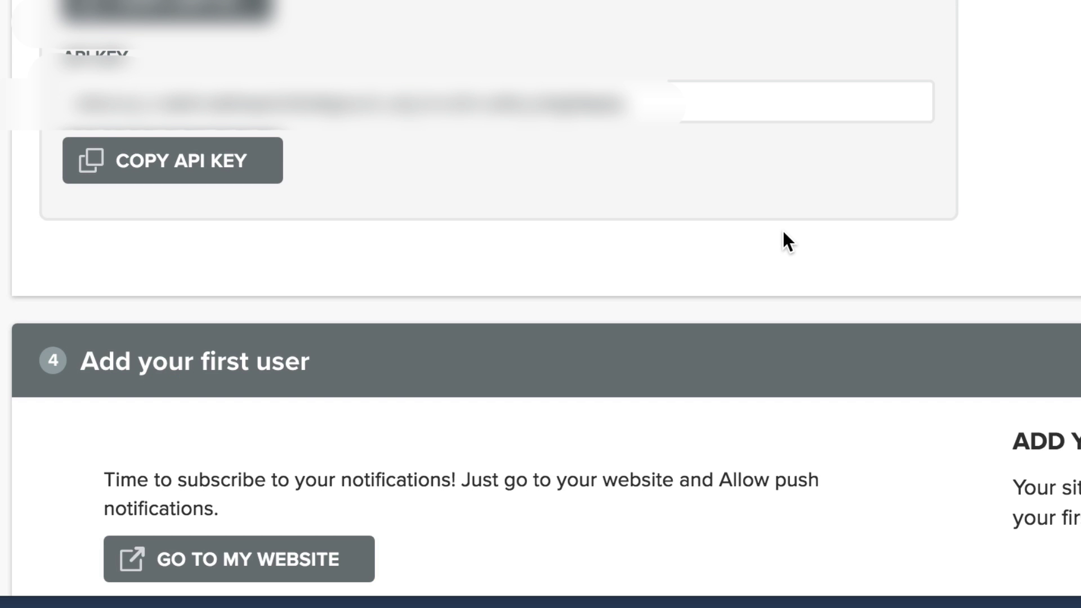
Step: Finish the OneSignal setup at the 'Add your first user' step
scroll(783, 231, "down", 5)
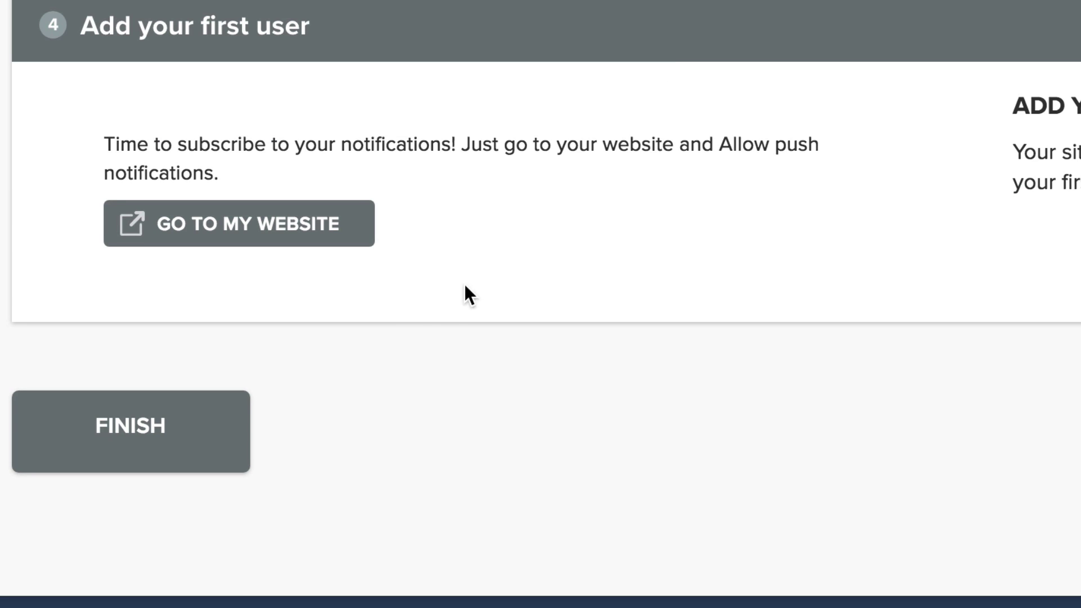
left_click(176, 427)
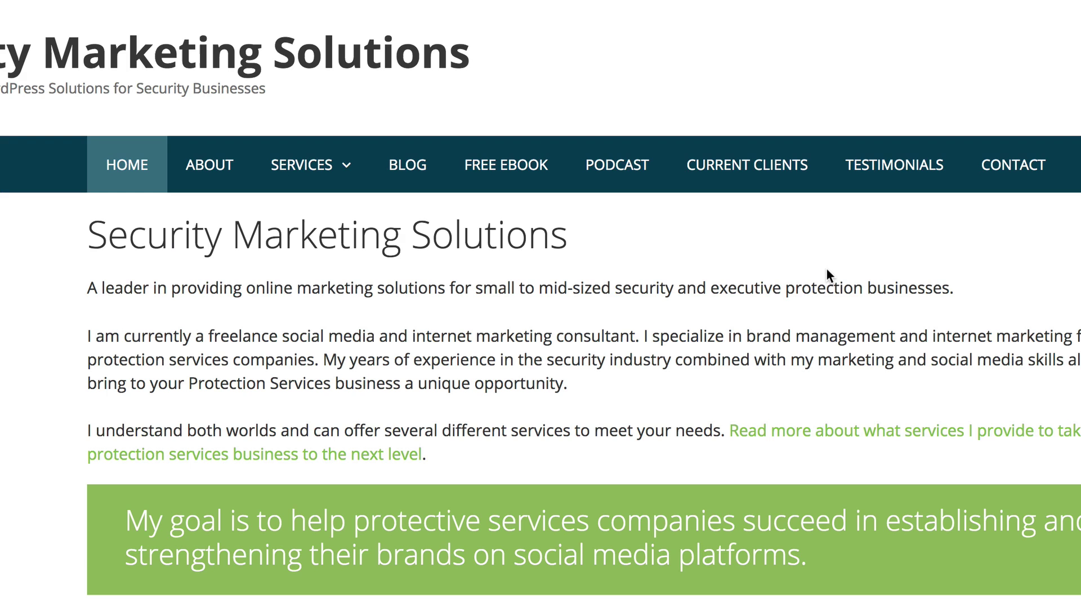
Step: Subscribe using the red bell on the live site's homepage to raise Chrome's notification prompt
scroll(827, 268, "down", 3)
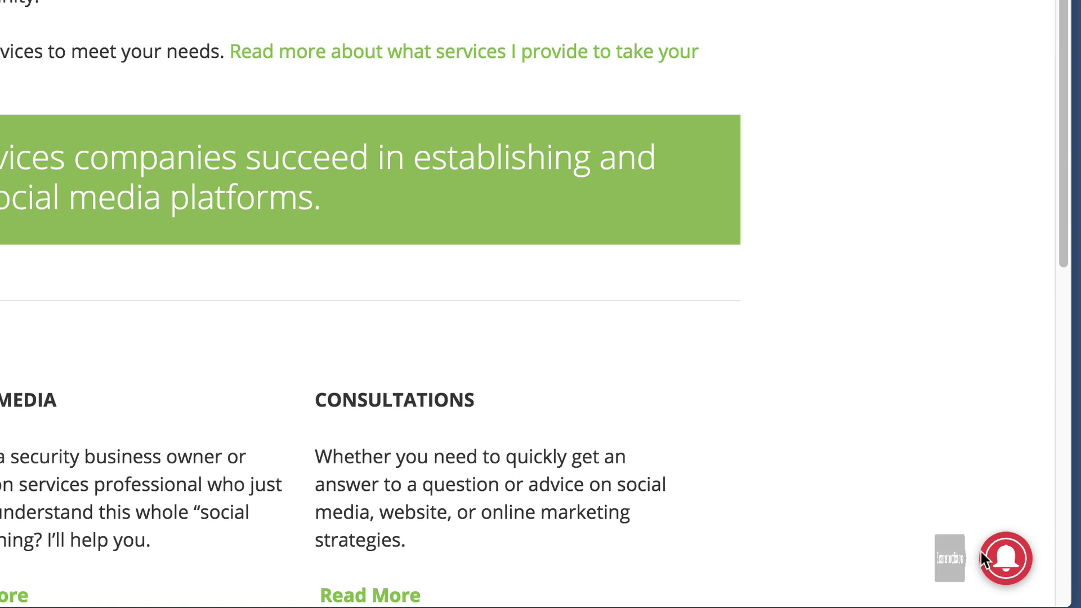
left_click(1007, 561)
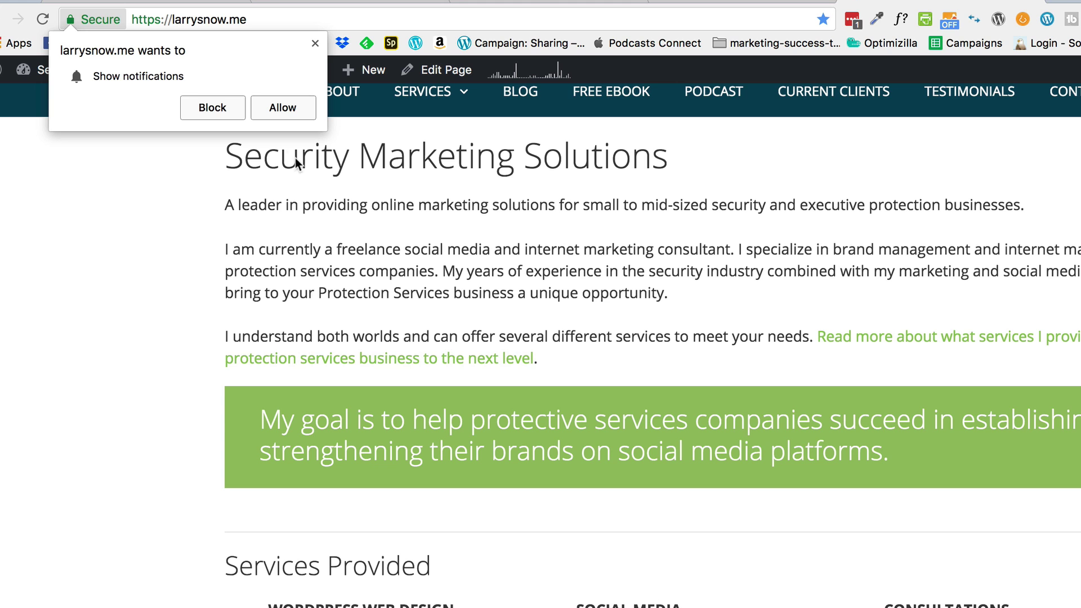
left_click(279, 111)
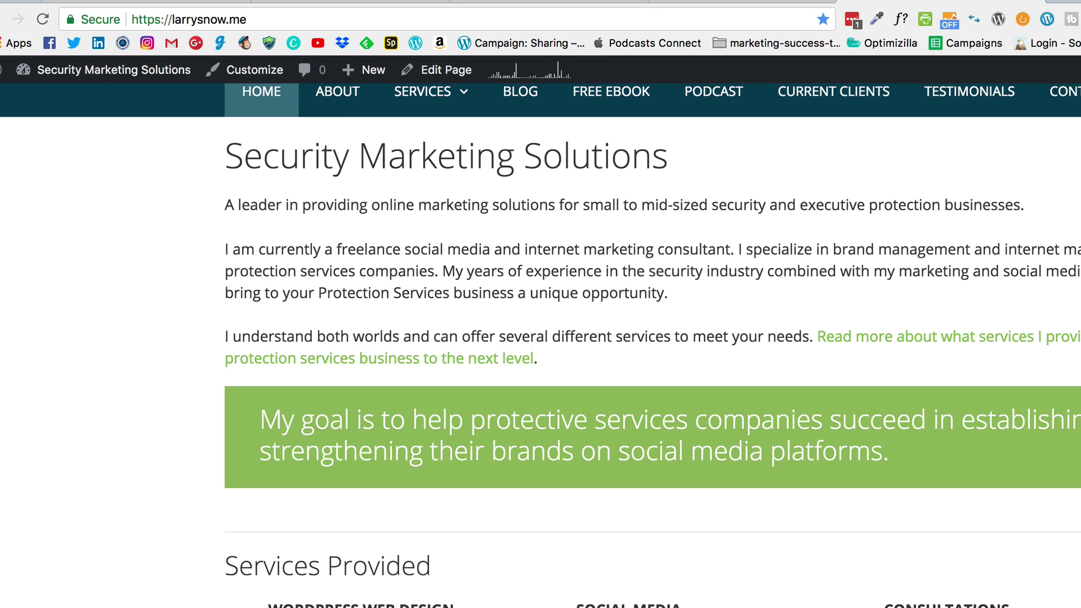